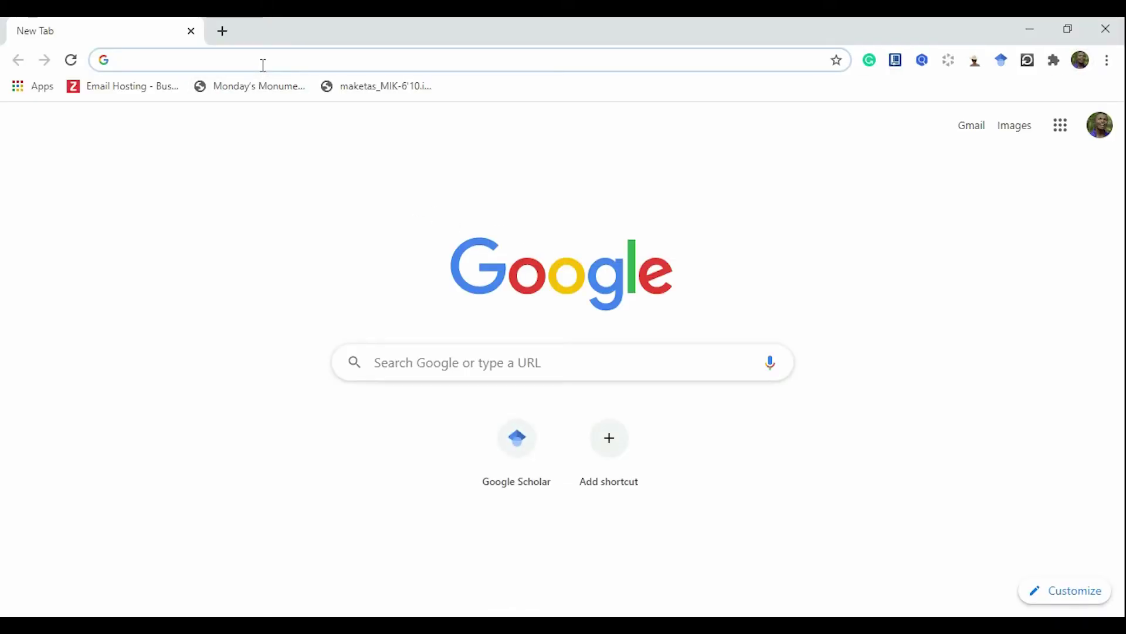
# Search Google for 'subscribe button image for youtube' and browse the Images results.
pyautogui.write('subscrib')
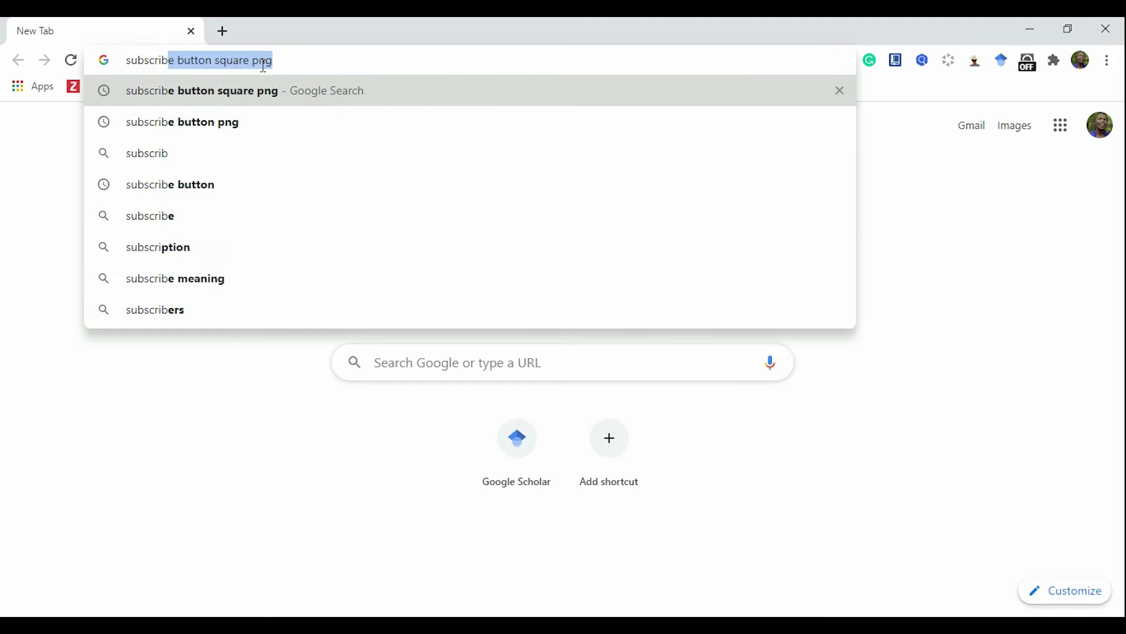
pyautogui.write('e bu')
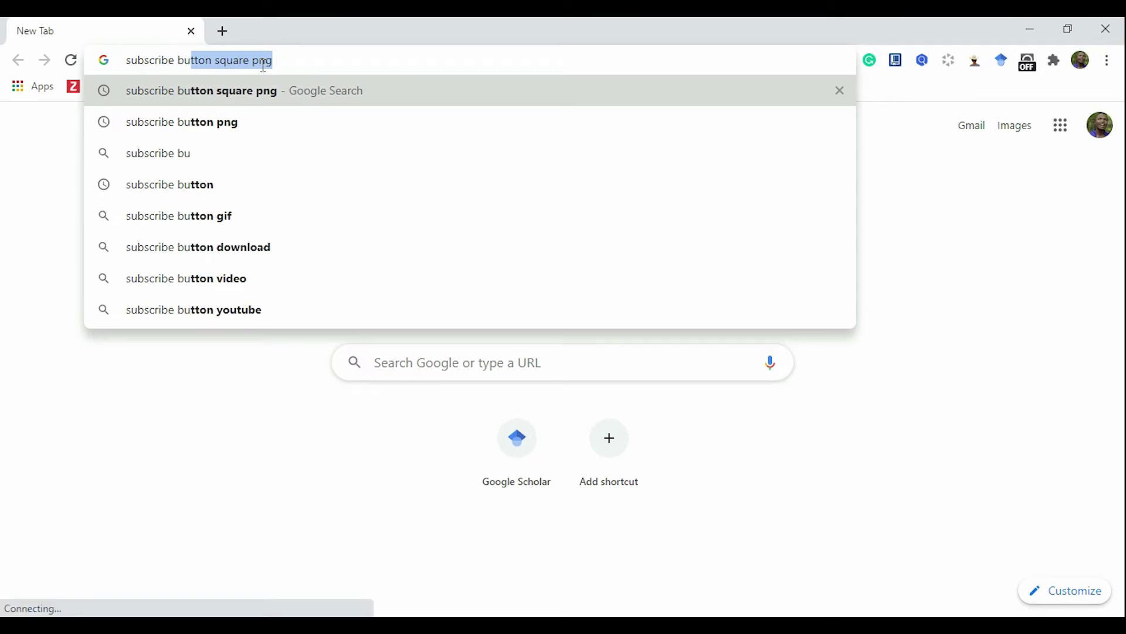
pyautogui.write('tton ')
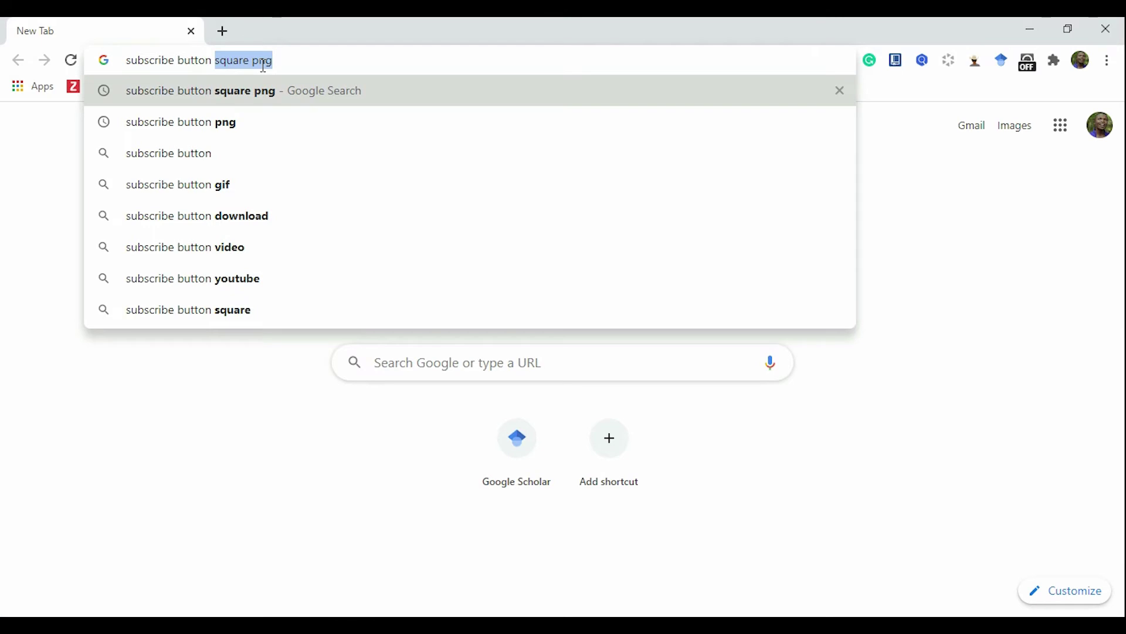
pyautogui.write('image fo')
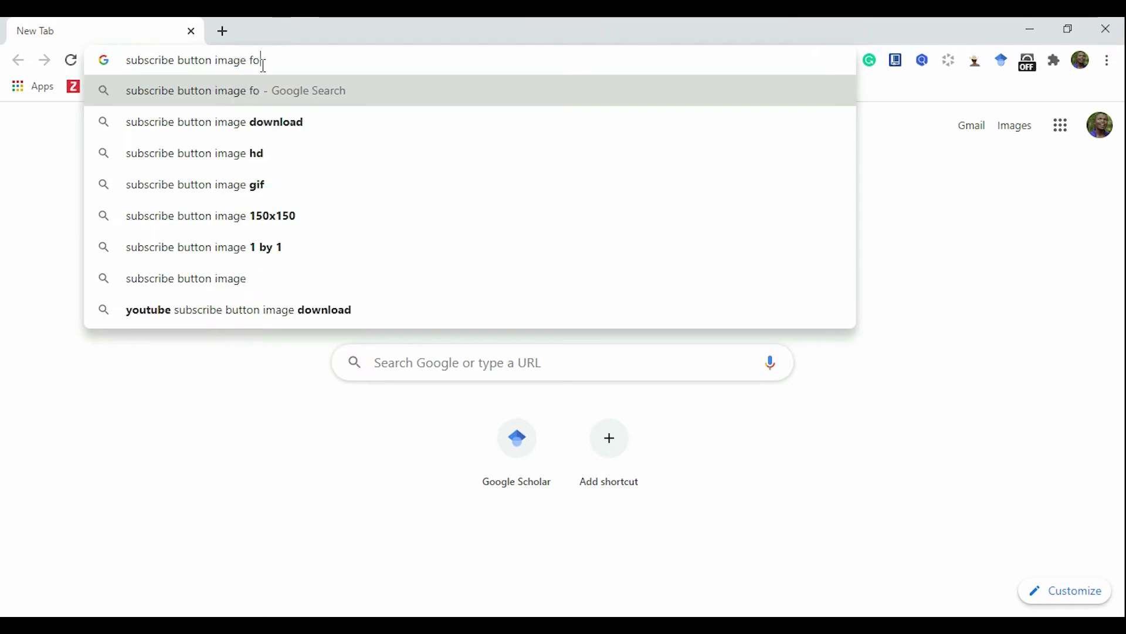
pyautogui.write('r you')
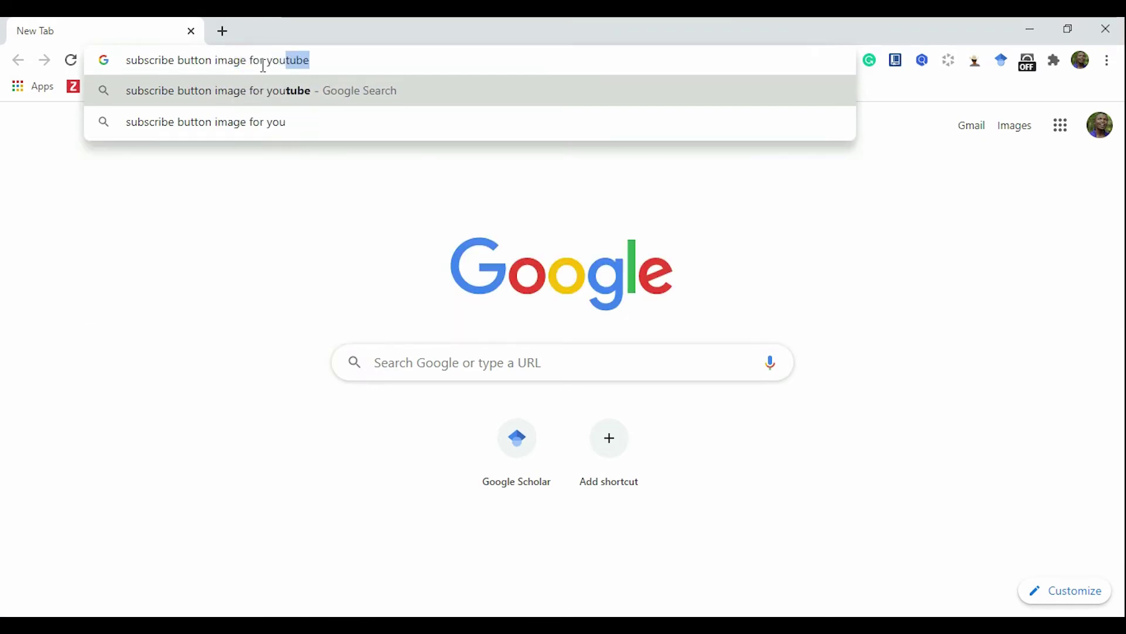
pyautogui.write('tube')
pyautogui.press('Return')
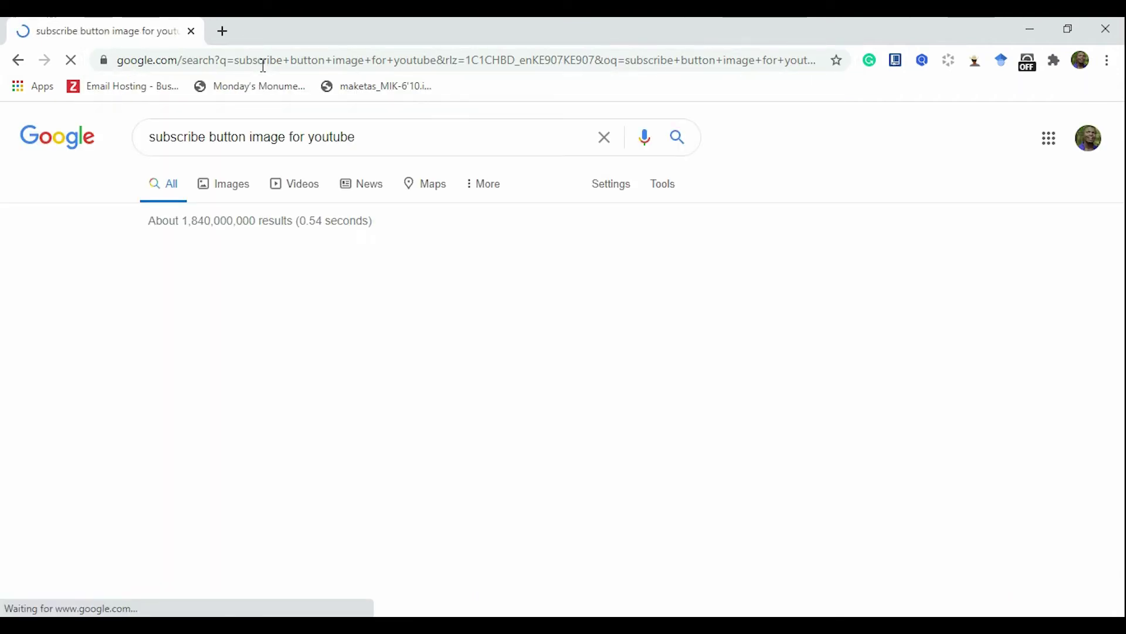
pyautogui.click(218, 184)
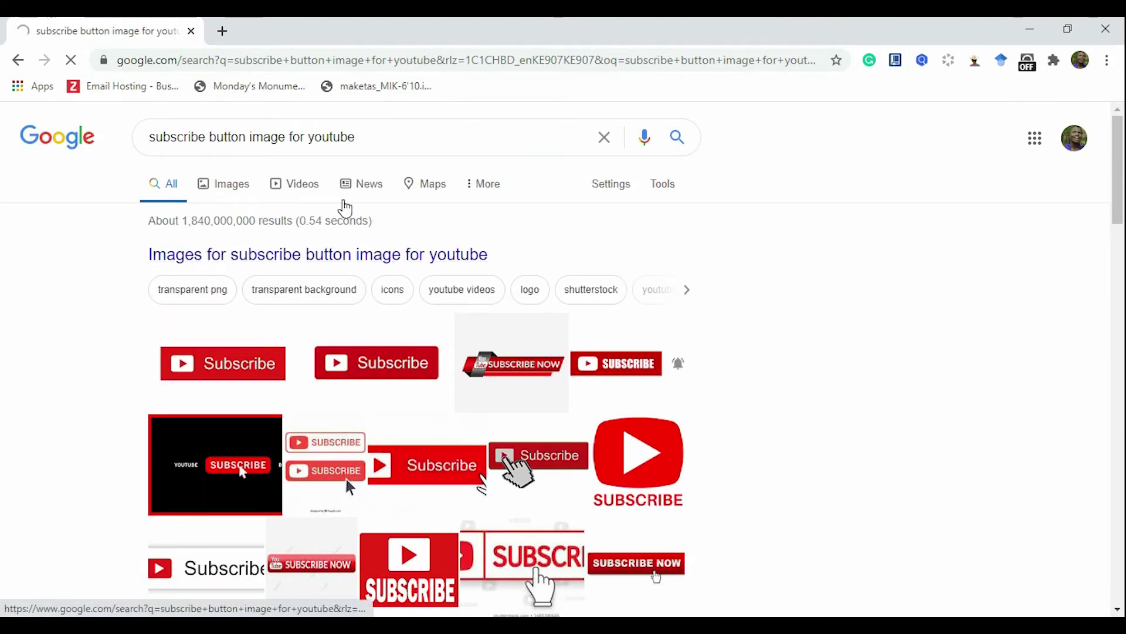
pyautogui.scroll(-3, 865, 437)
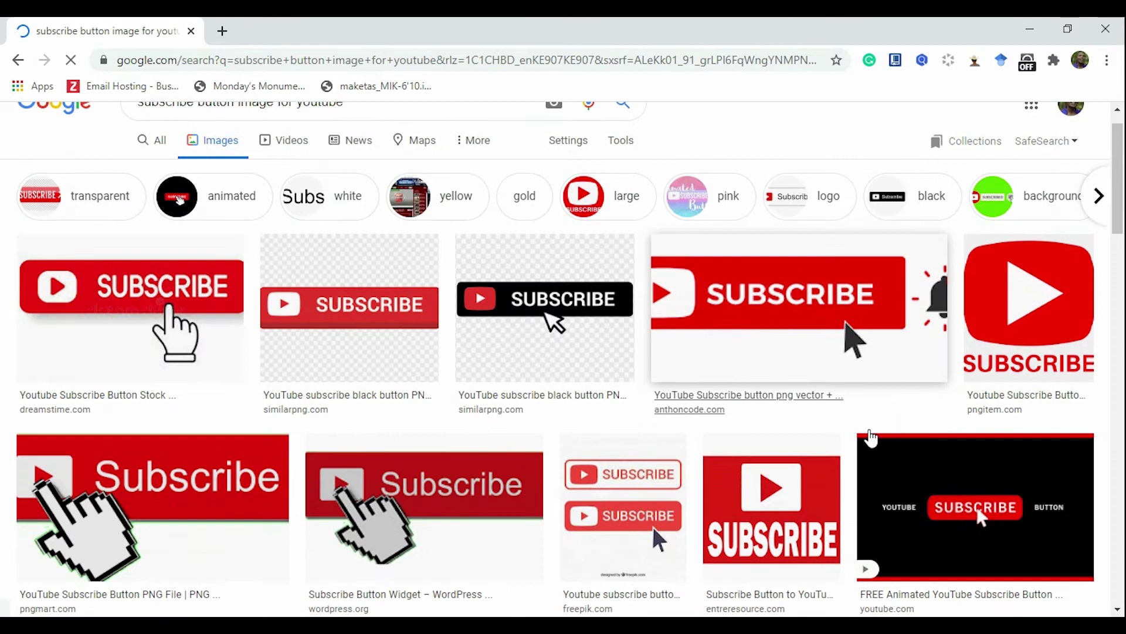
pyautogui.scroll(3, 651, 332)
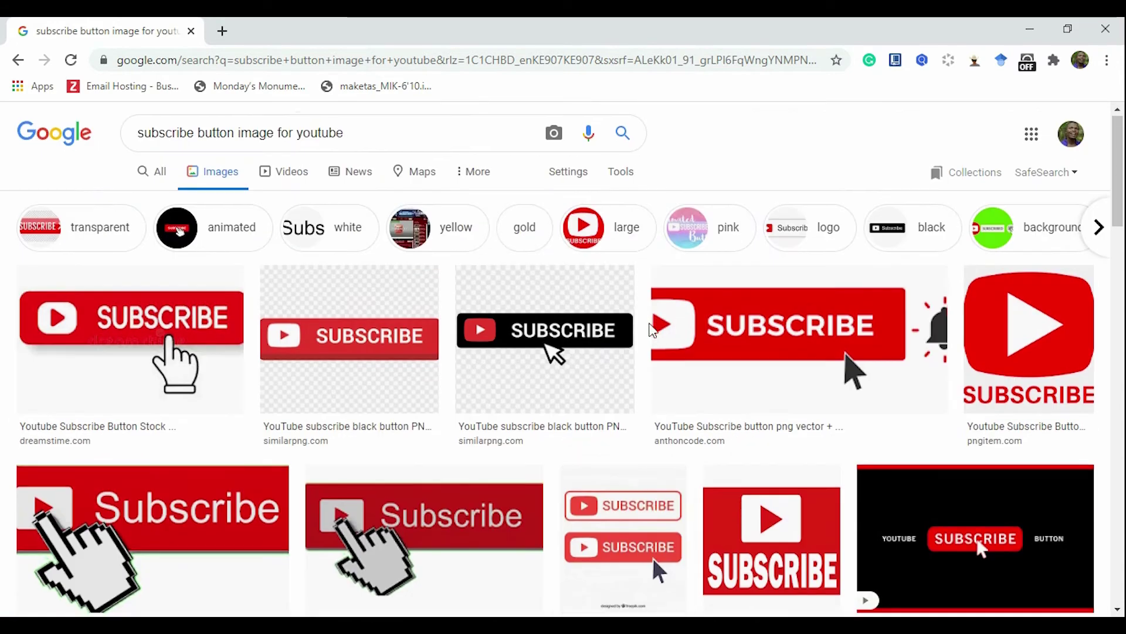
pyautogui.scroll(-3, 651, 331)
pyautogui.scroll(-3, 651, 331)
pyautogui.scroll(-3, 717, 352)
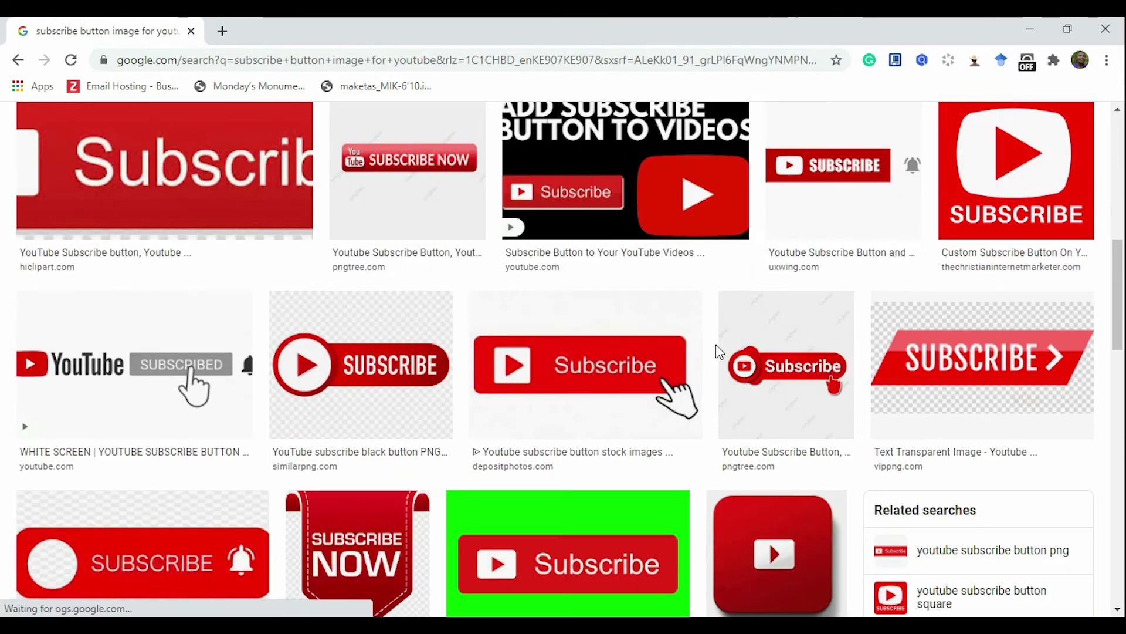
pyautogui.scroll(3, 719, 351)
pyautogui.scroll(3, 717, 352)
pyautogui.scroll(3, 717, 352)
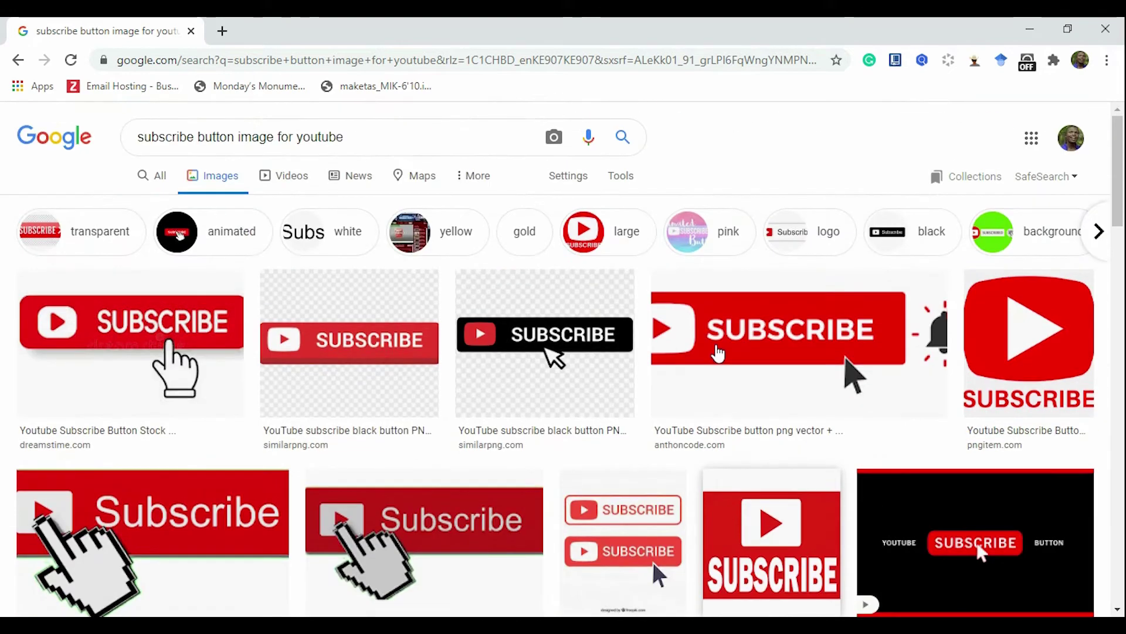
pyautogui.scroll(-3, 719, 352)
pyautogui.scroll(3, 822, 347)
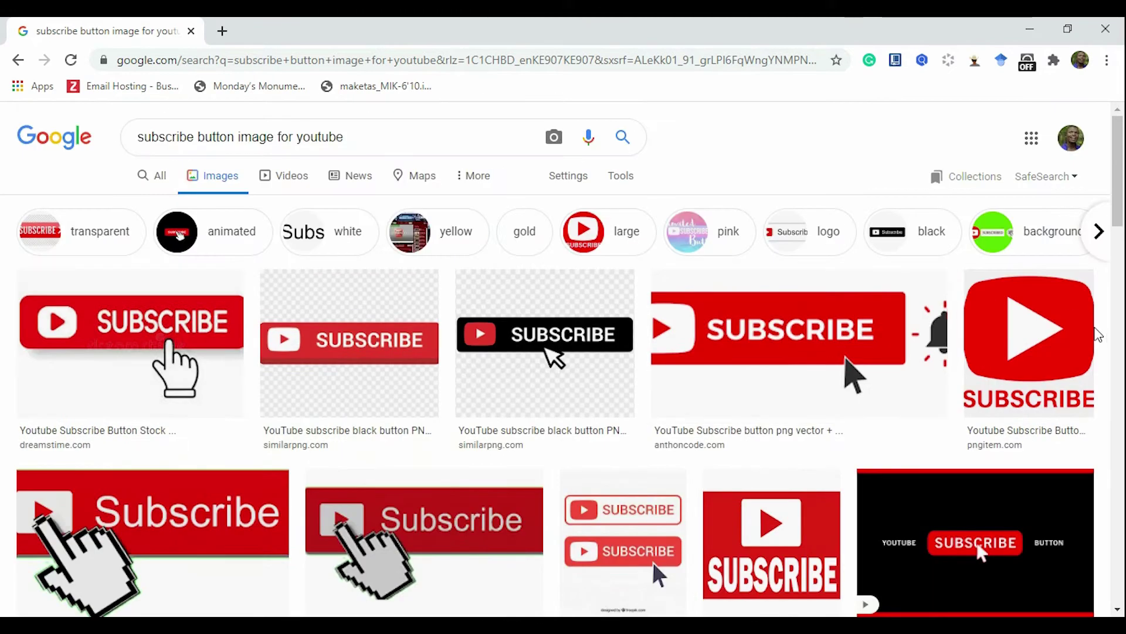
# Save the pngitem red play-button Subscribe image to the Desktop as SB 1.png.
pyautogui.click(1039, 342)
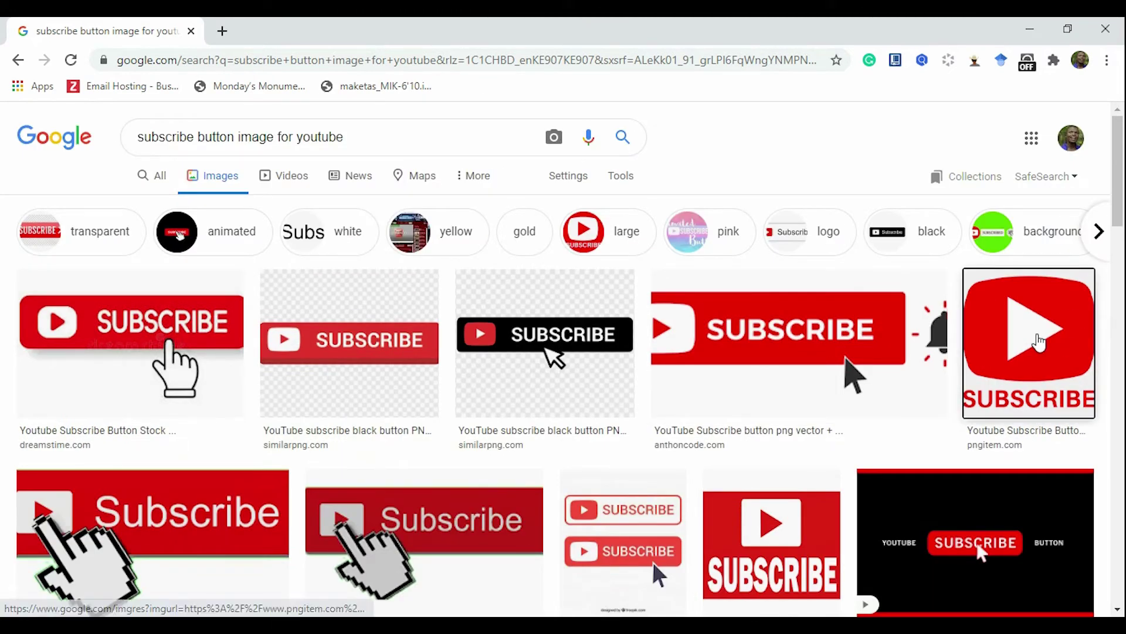
pyautogui.rightClick(858, 246)
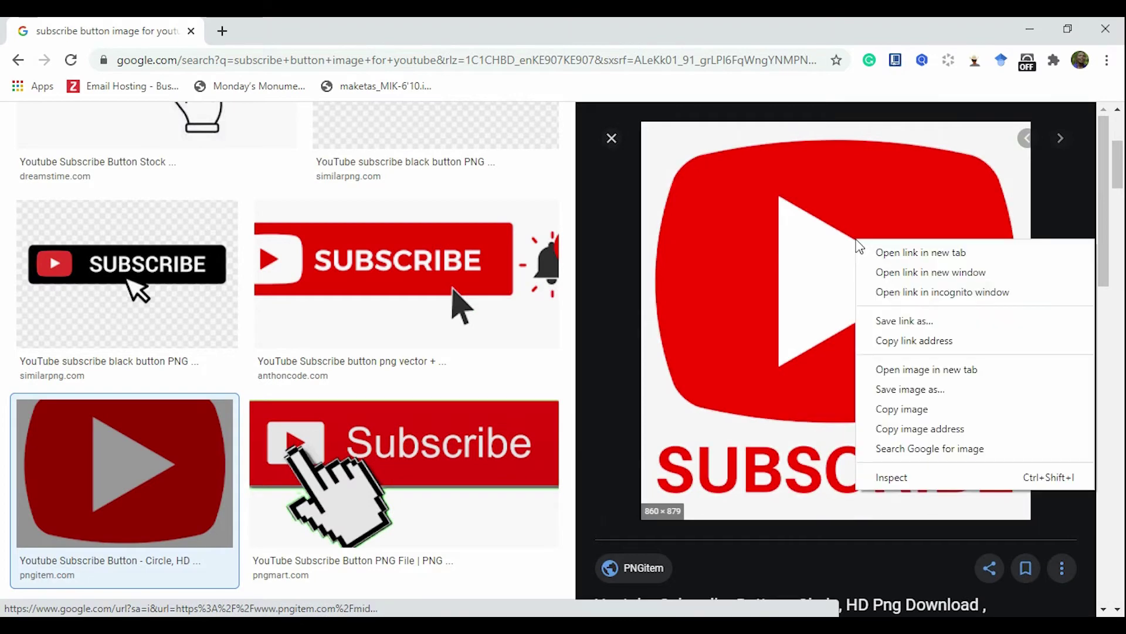
pyautogui.click(941, 384)
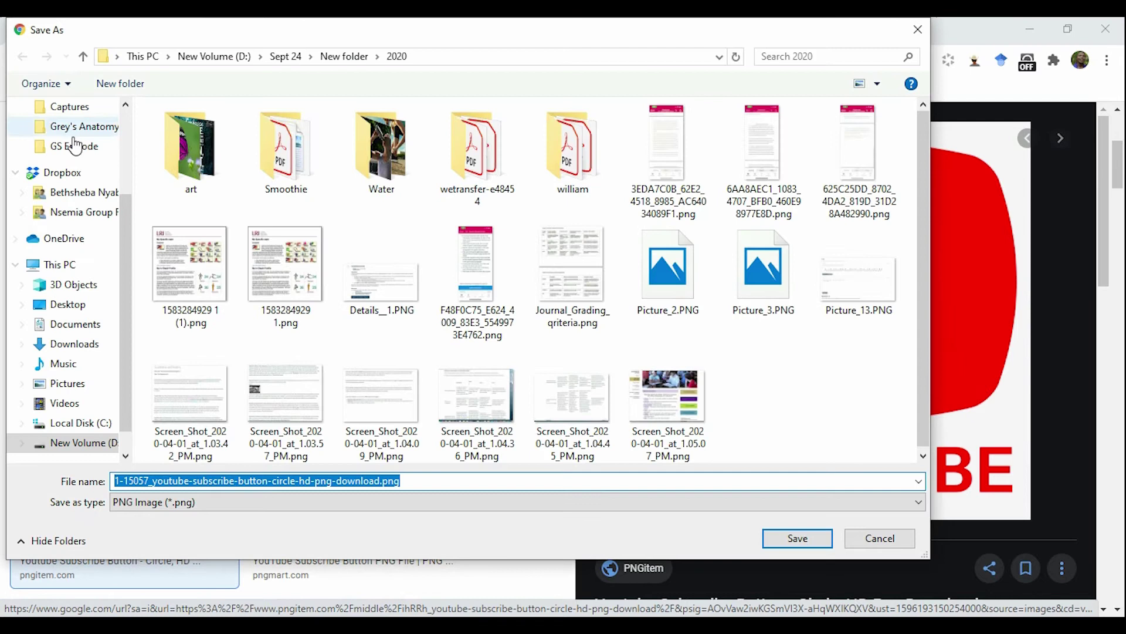
pyautogui.scroll(3, 74, 146)
pyautogui.click(75, 142)
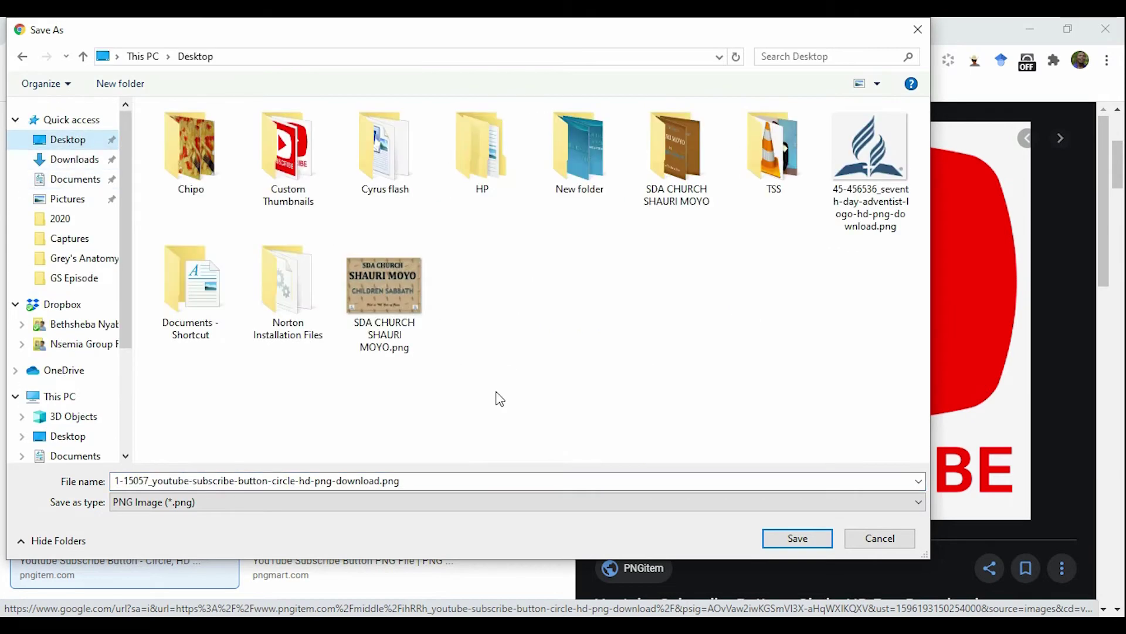
pyautogui.click(452, 480)
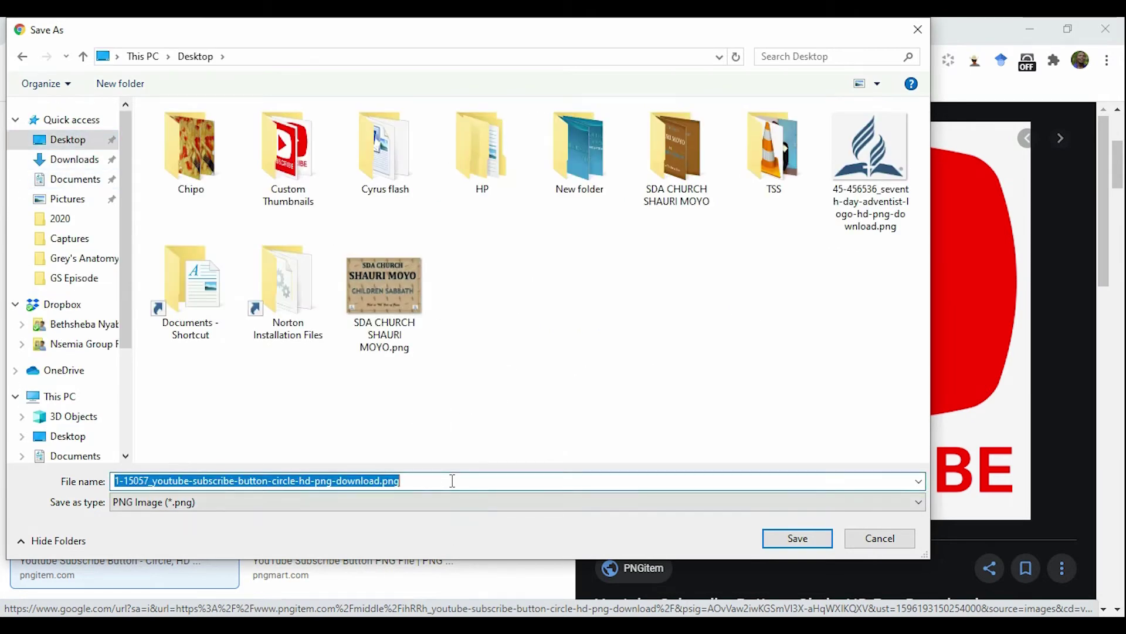
pyautogui.write('SB 1')
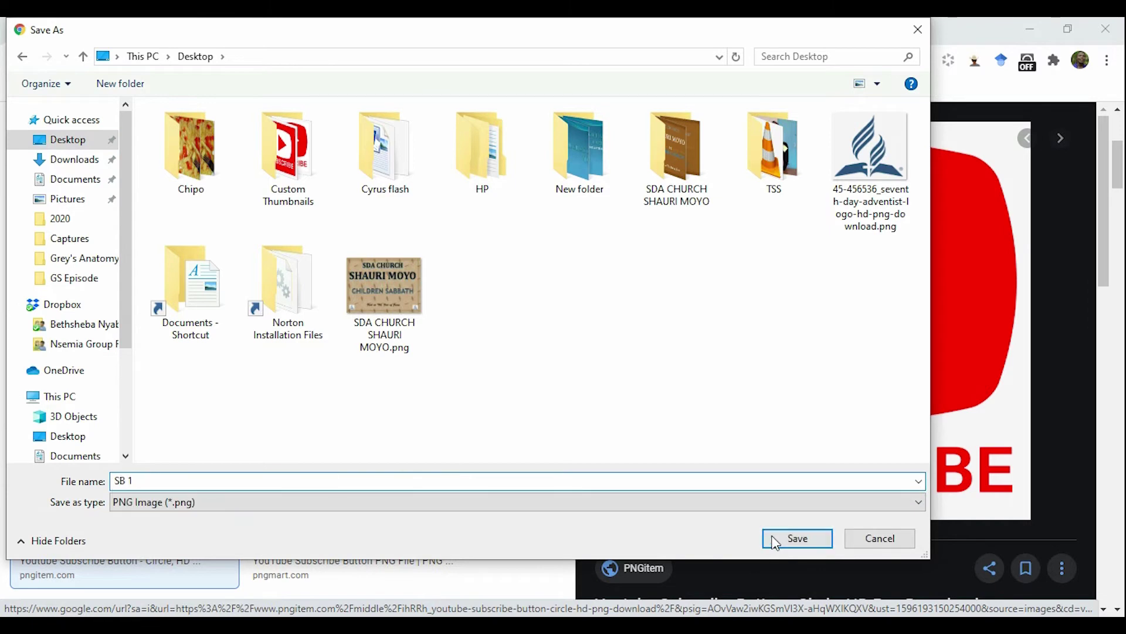
pyautogui.press('Return')
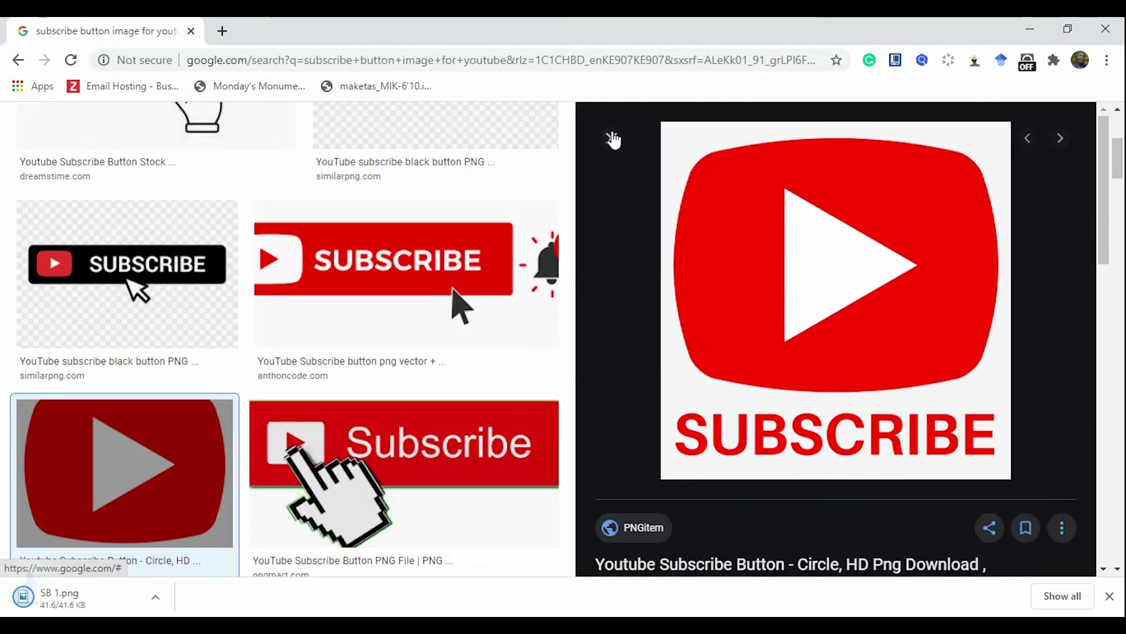
# Save the square red play-button image from the results as sb 2.png.
pyautogui.press('Escape')
pyautogui.scroll(-8, 563, 329)
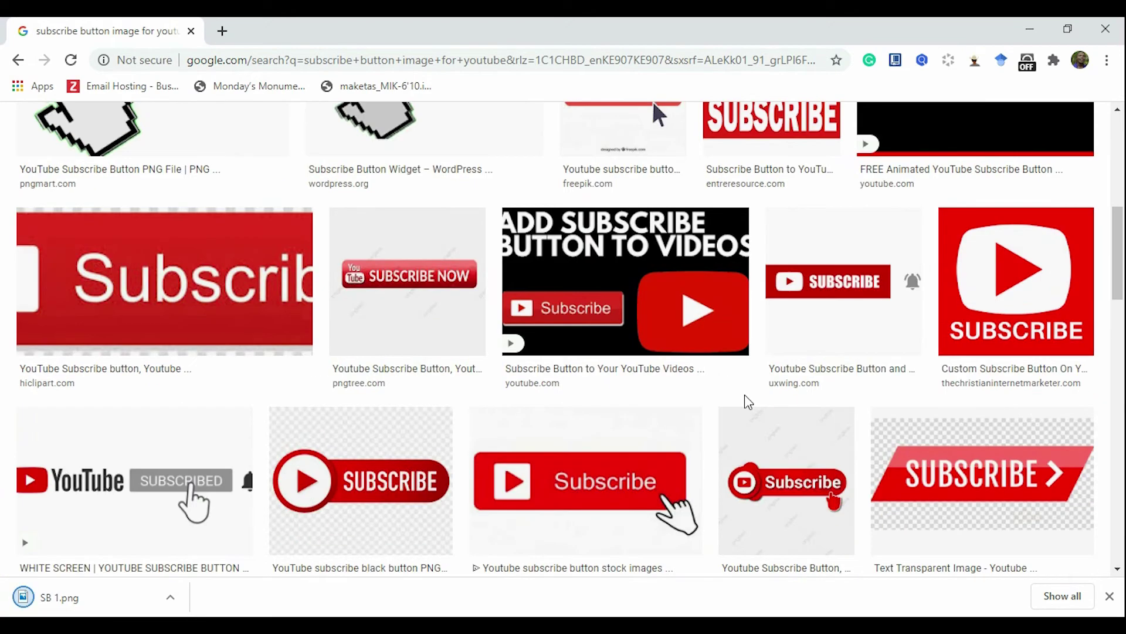
pyautogui.scroll(-7, 747, 401)
pyautogui.scroll(6, 747, 401)
pyautogui.scroll(-3, 745, 399)
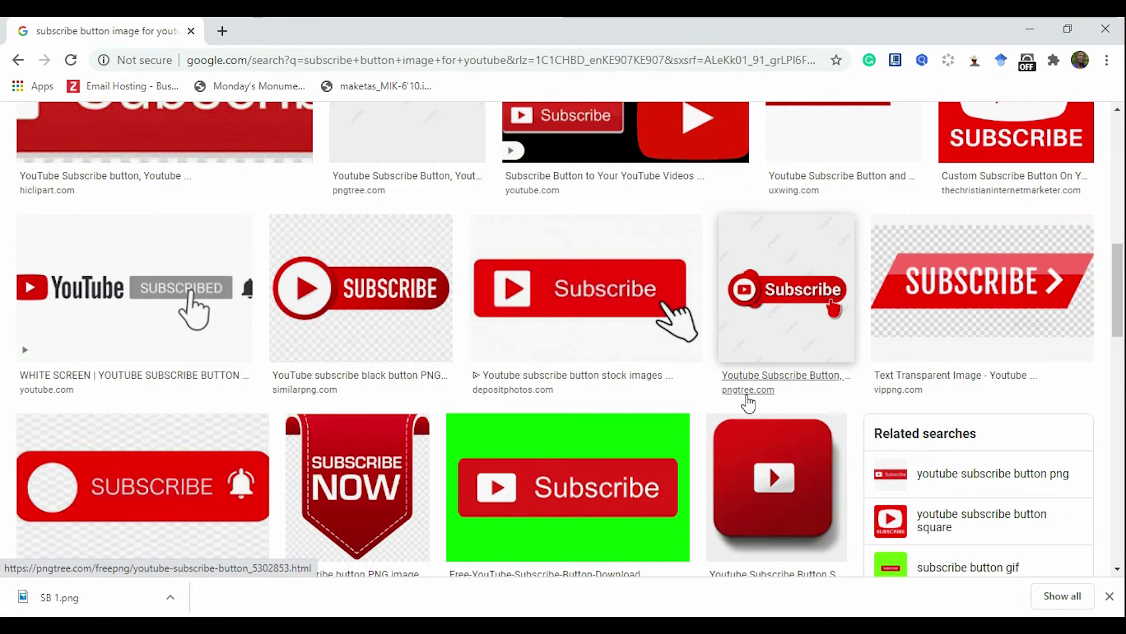
pyautogui.scroll(-3, 745, 399)
pyautogui.click(748, 403)
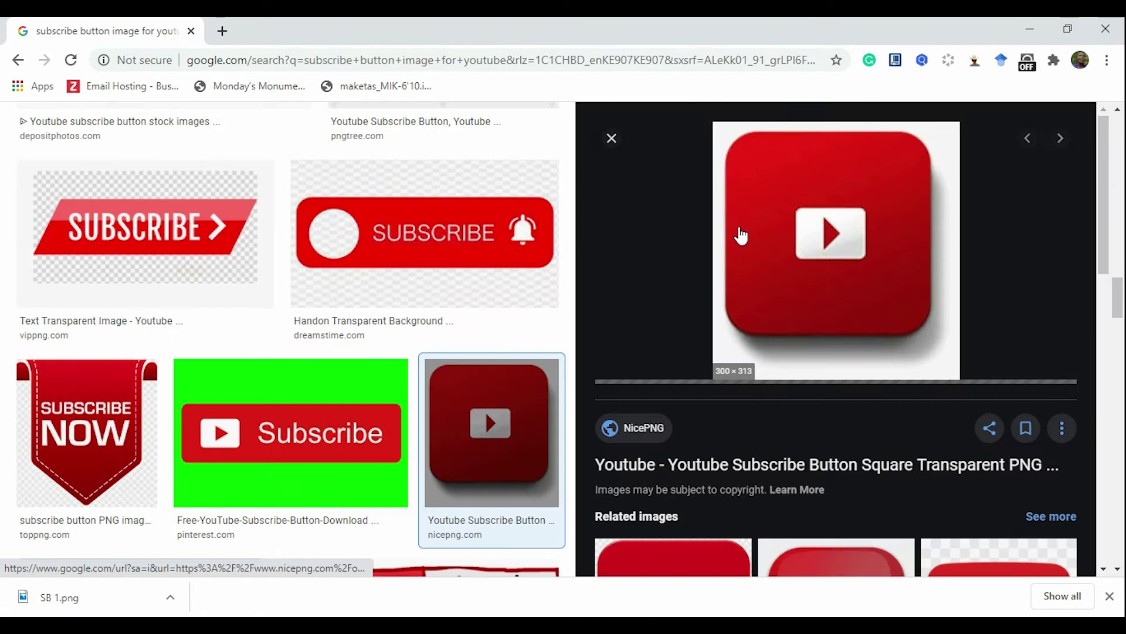
pyautogui.rightClick(811, 204)
pyautogui.click(869, 350)
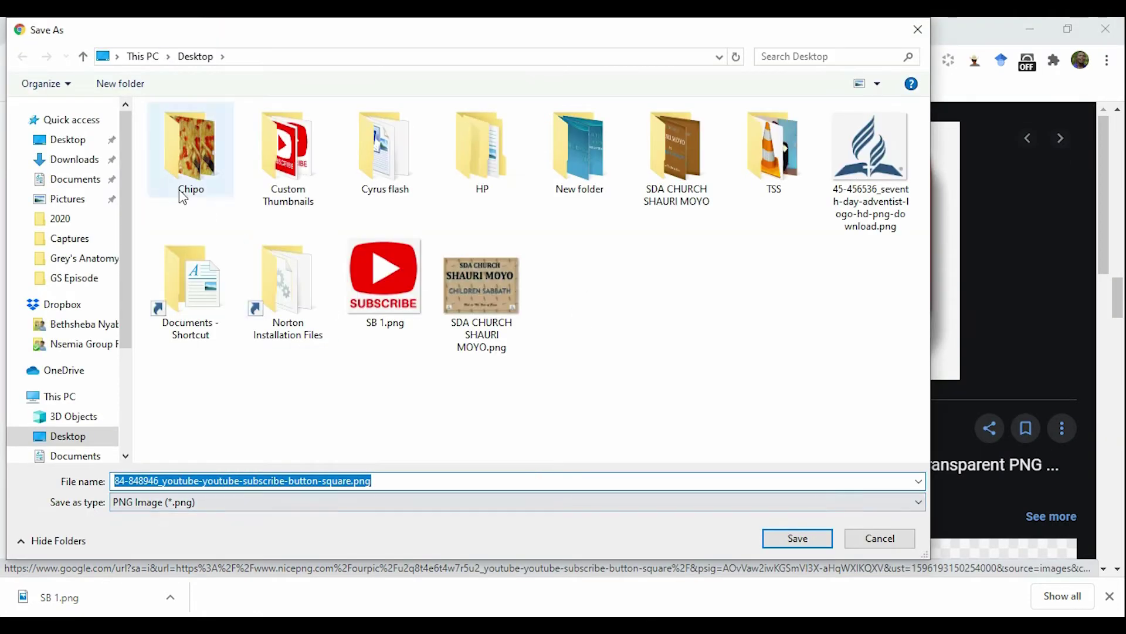
pyautogui.write('sb ')
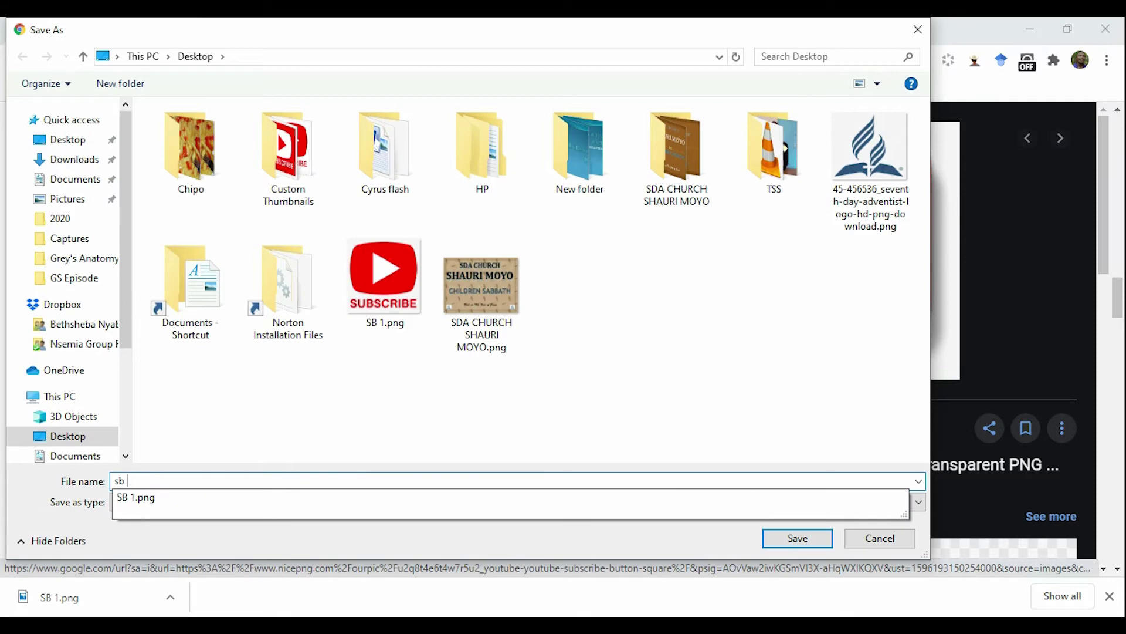
pyautogui.write('2')
pyautogui.click(796, 538)
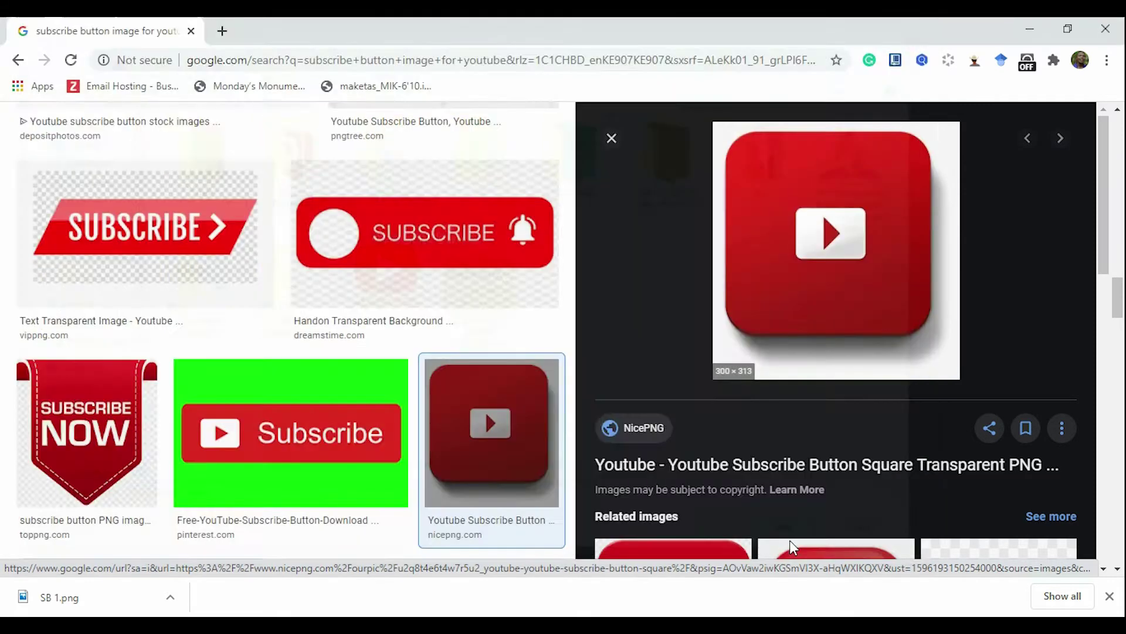
# Close the large preview and browse the full image results again.
pyautogui.scroll(-5, 669, 320)
pyautogui.scroll(5, 780, 375)
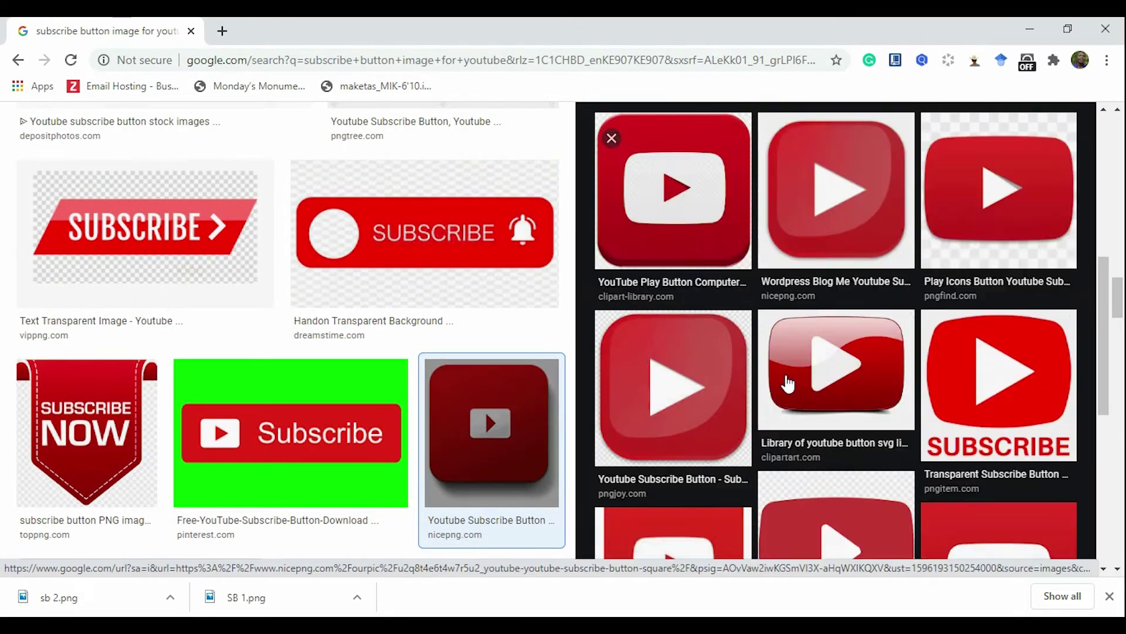
pyautogui.press('Escape')
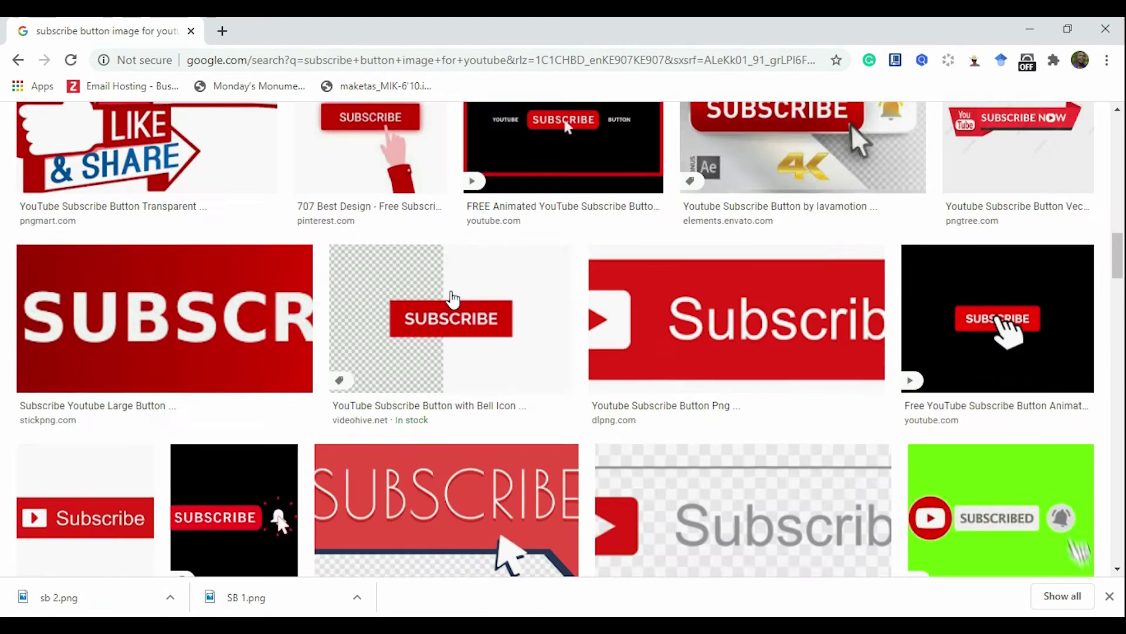
pyautogui.scroll(-5, 453, 298)
pyautogui.scroll(10, 453, 298)
pyautogui.scroll(5, 453, 298)
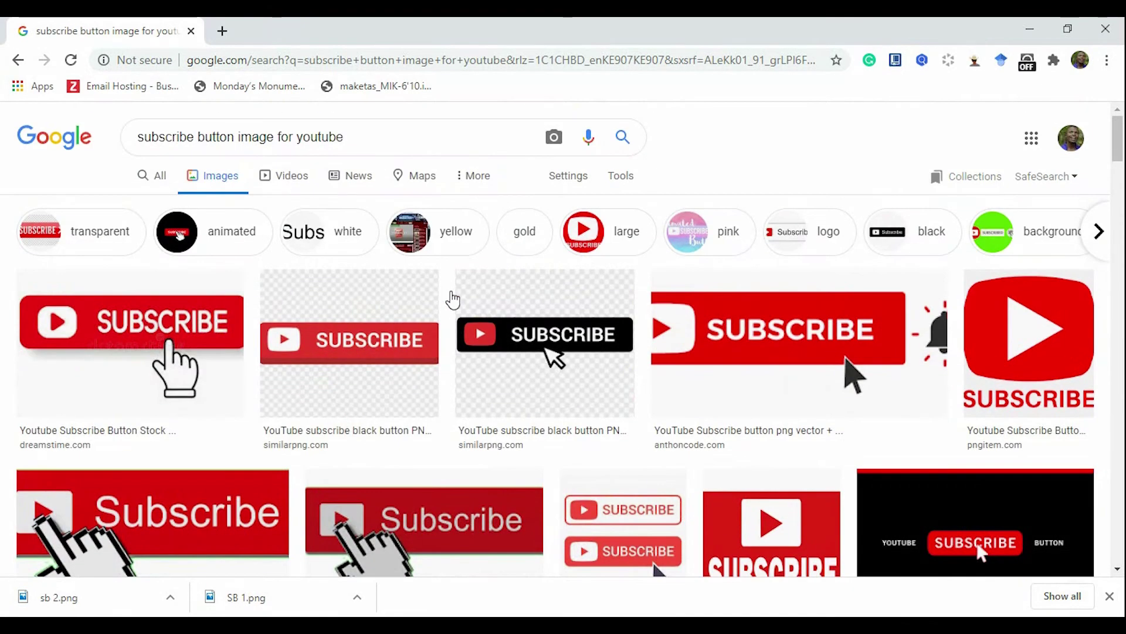
pyautogui.scroll(-3, 452, 294)
pyautogui.scroll(3, 451, 293)
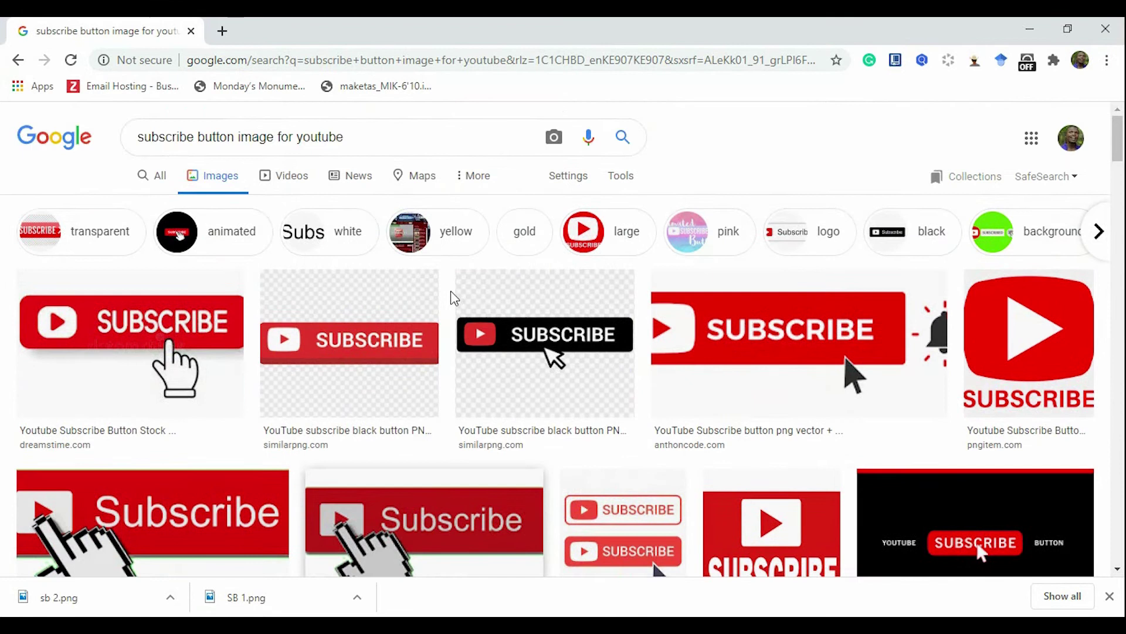
pyautogui.scroll(-6, 452, 294)
pyautogui.scroll(-15, 452, 293)
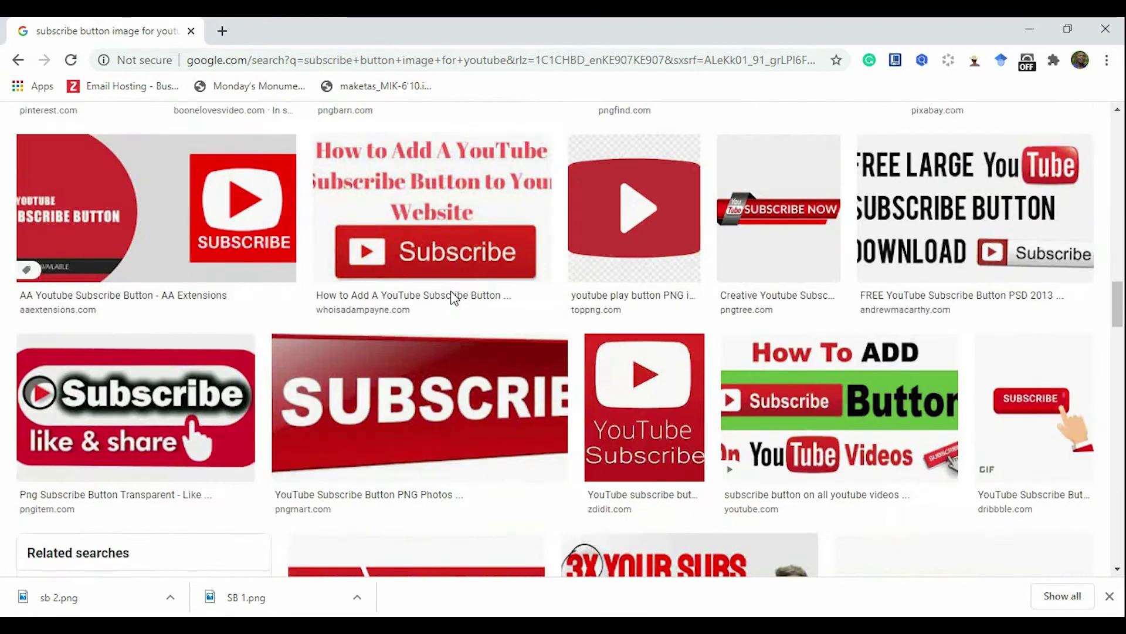
pyautogui.scroll(15, 452, 296)
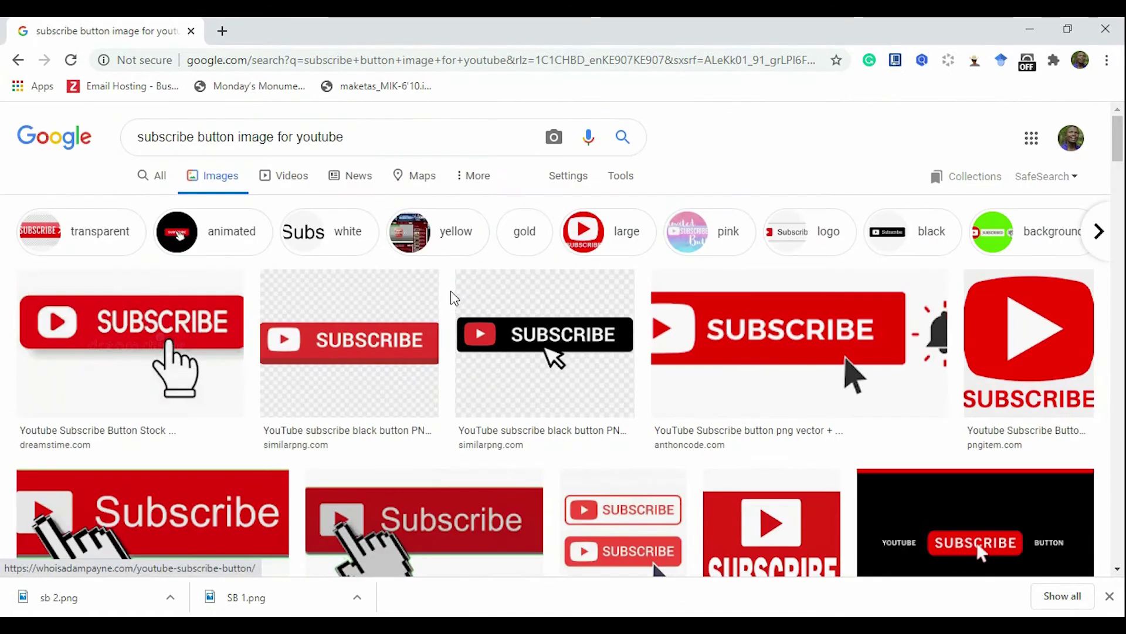
pyautogui.scroll(-8, 452, 294)
pyautogui.scroll(8, 460, 305)
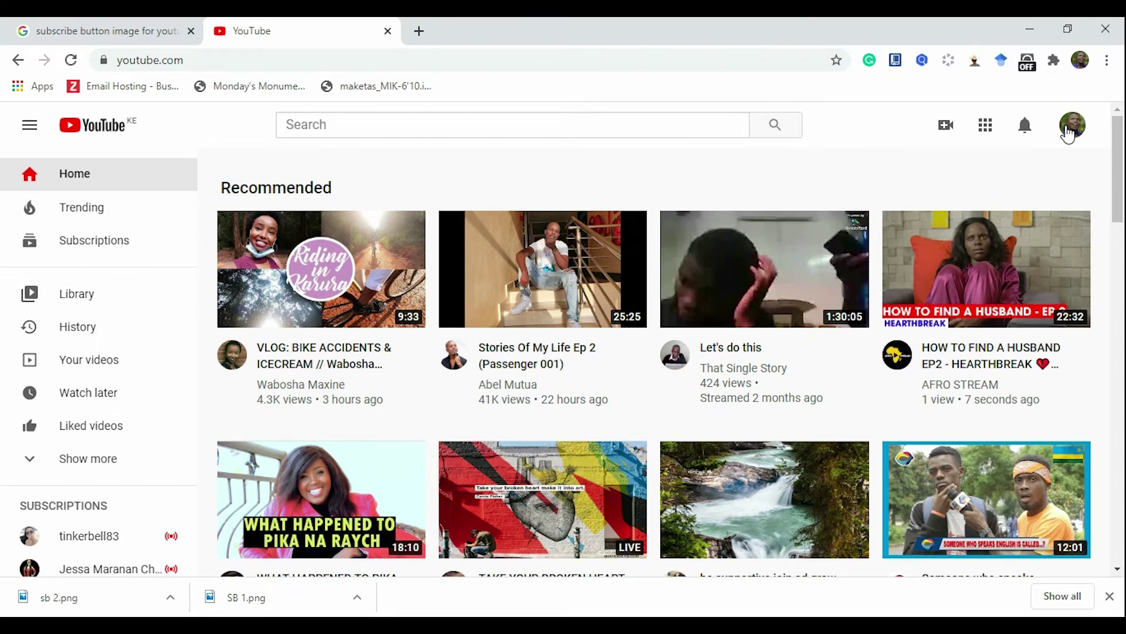
# Open YouTube Studio via the avatar menu and Your channel, then close the downloads bar.
pyautogui.click(1072, 125)
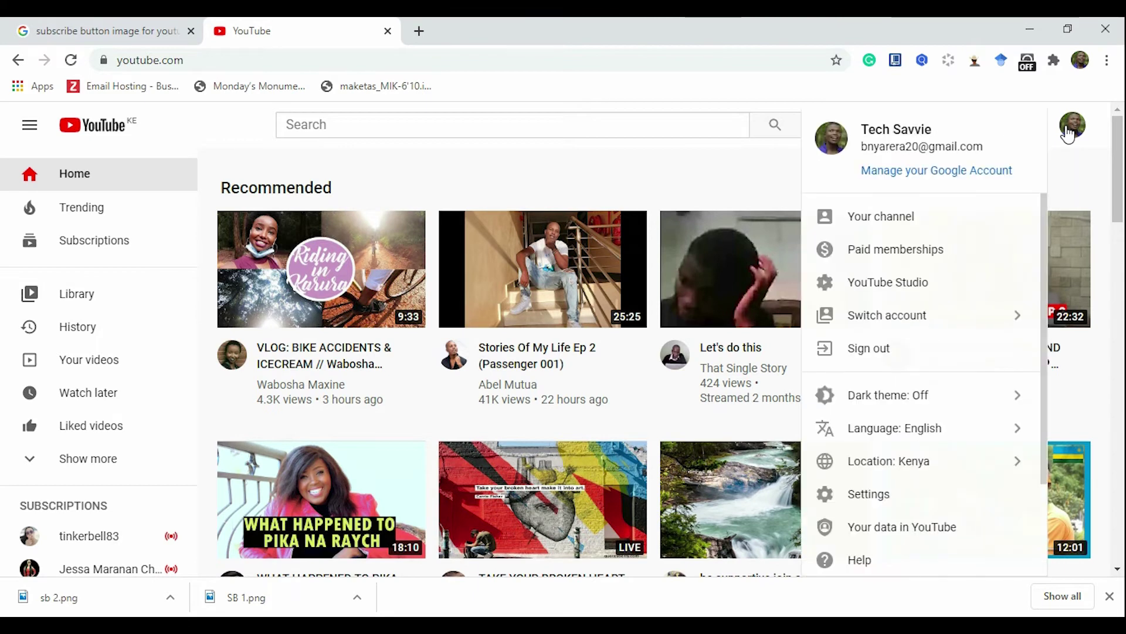
pyautogui.click(915, 217)
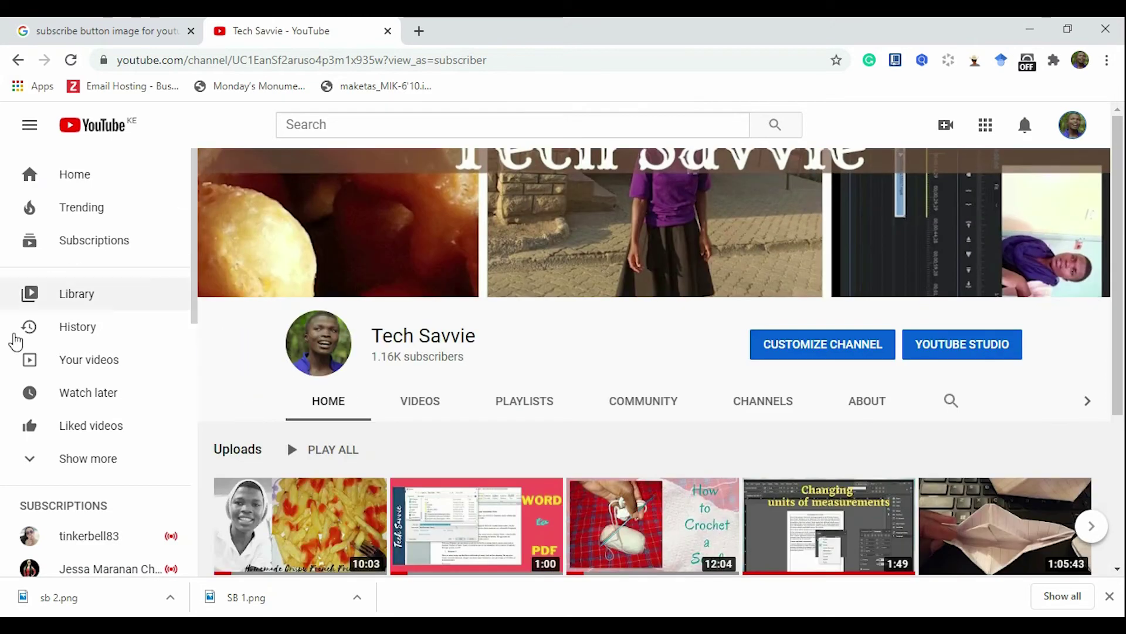
pyautogui.click(958, 346)
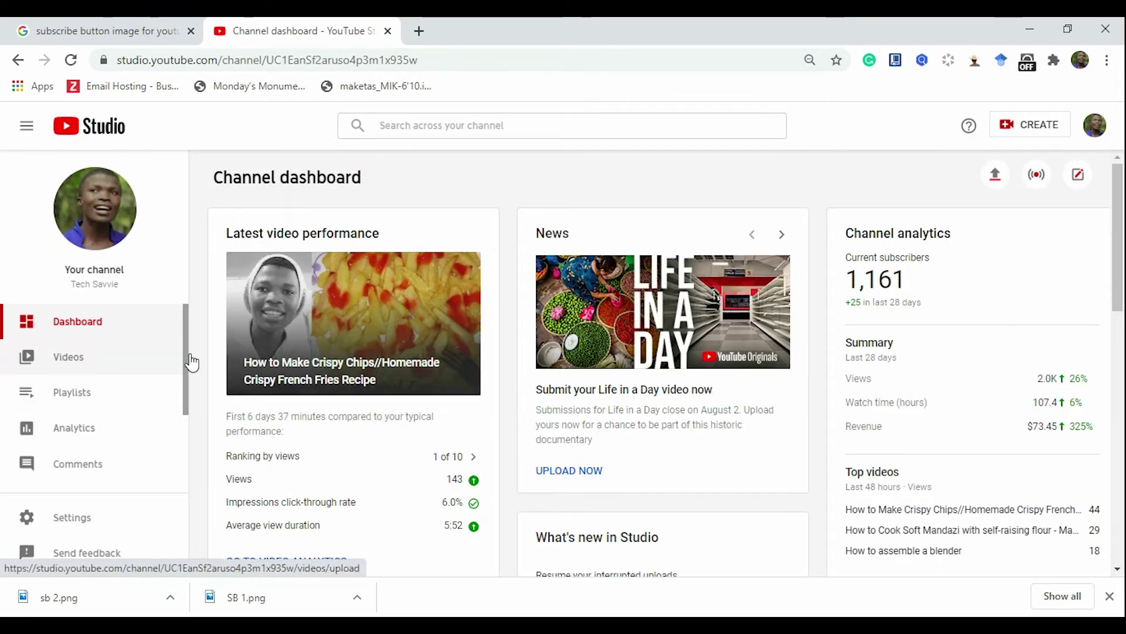
pyautogui.scroll(-10, 372, 315)
pyautogui.scroll(-3, 77, 446)
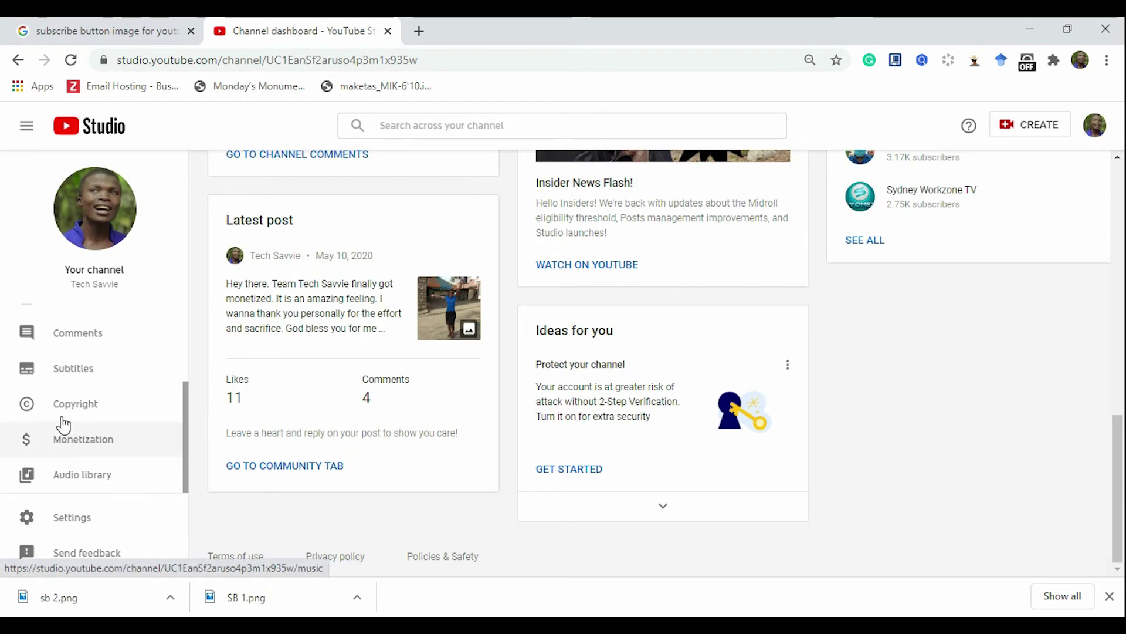
pyautogui.click(1110, 597)
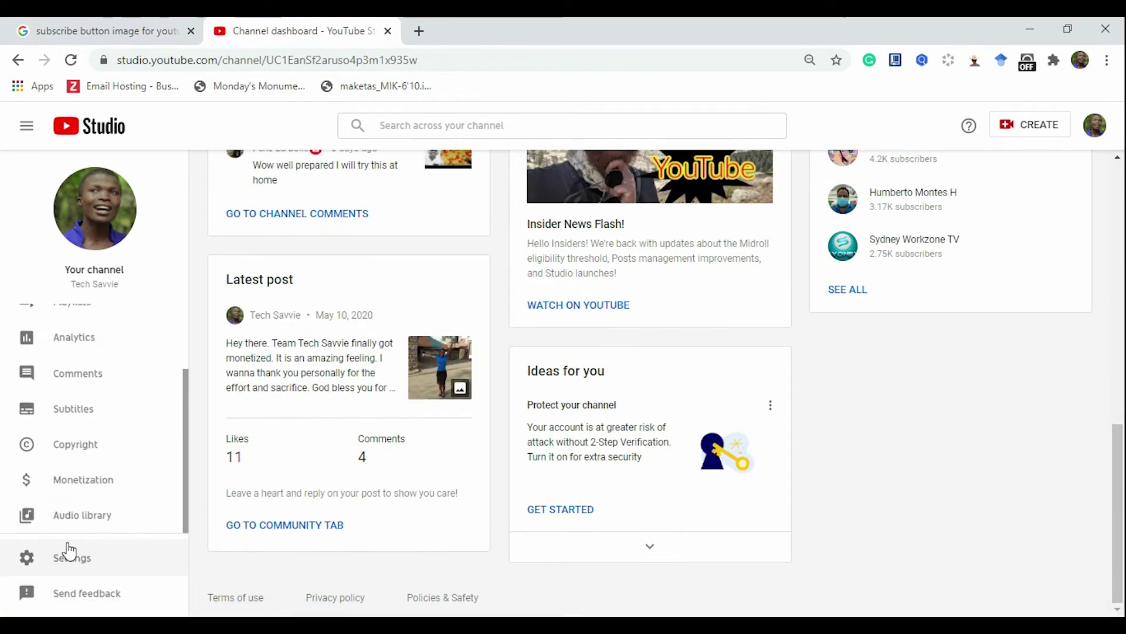
# Go to Settings > Channel > Branding and choose an image for Video watermark.
pyautogui.click(69, 565)
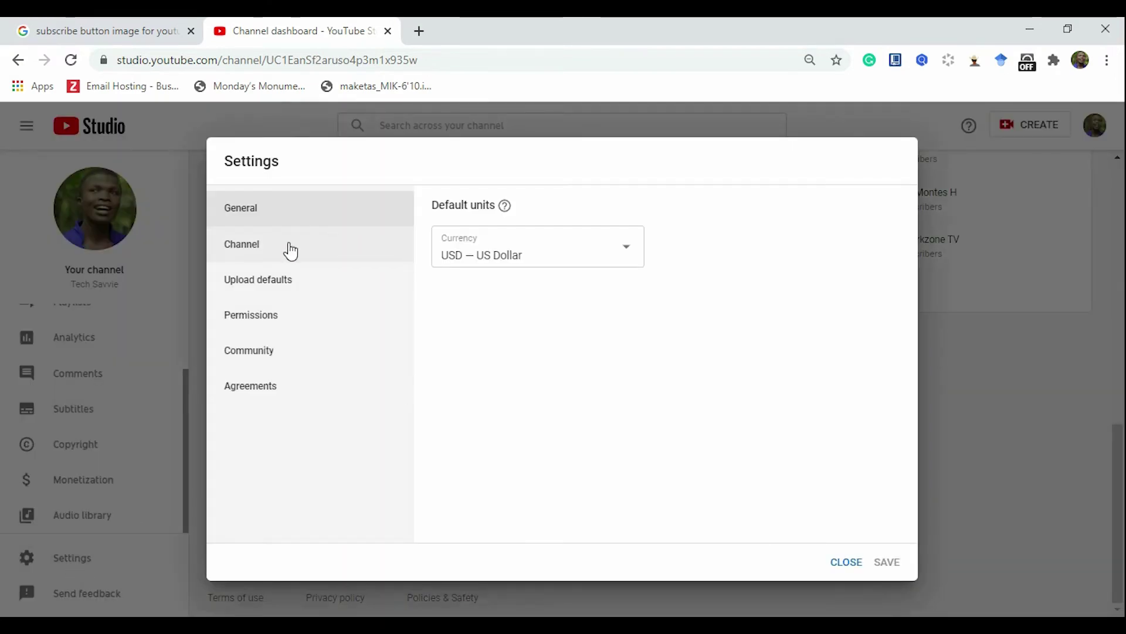
pyautogui.click(290, 251)
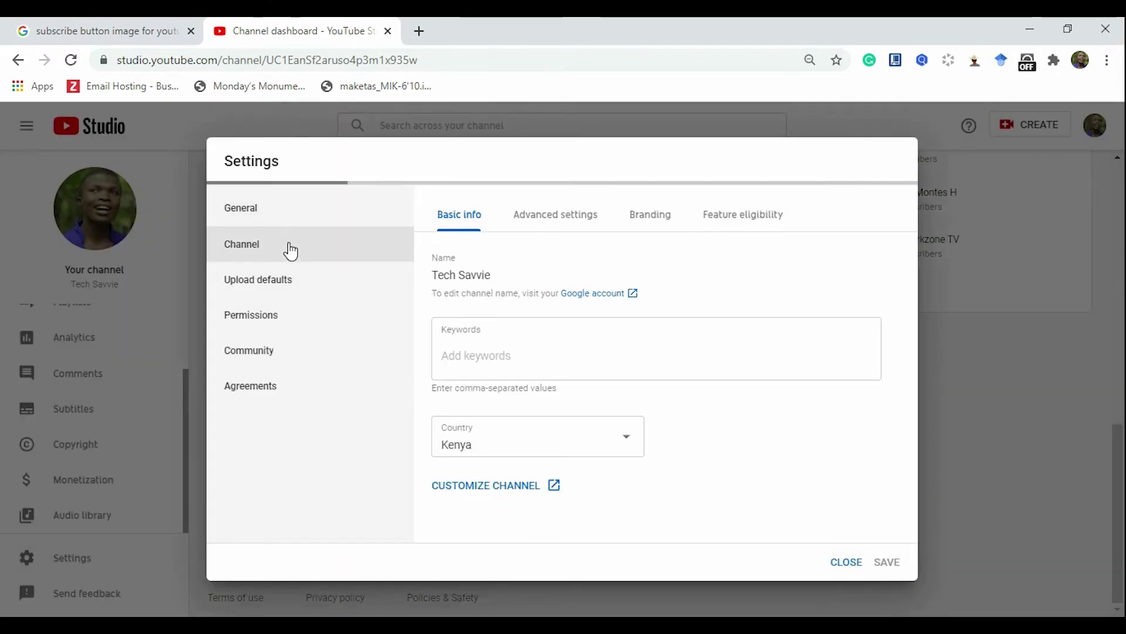
pyautogui.click(651, 215)
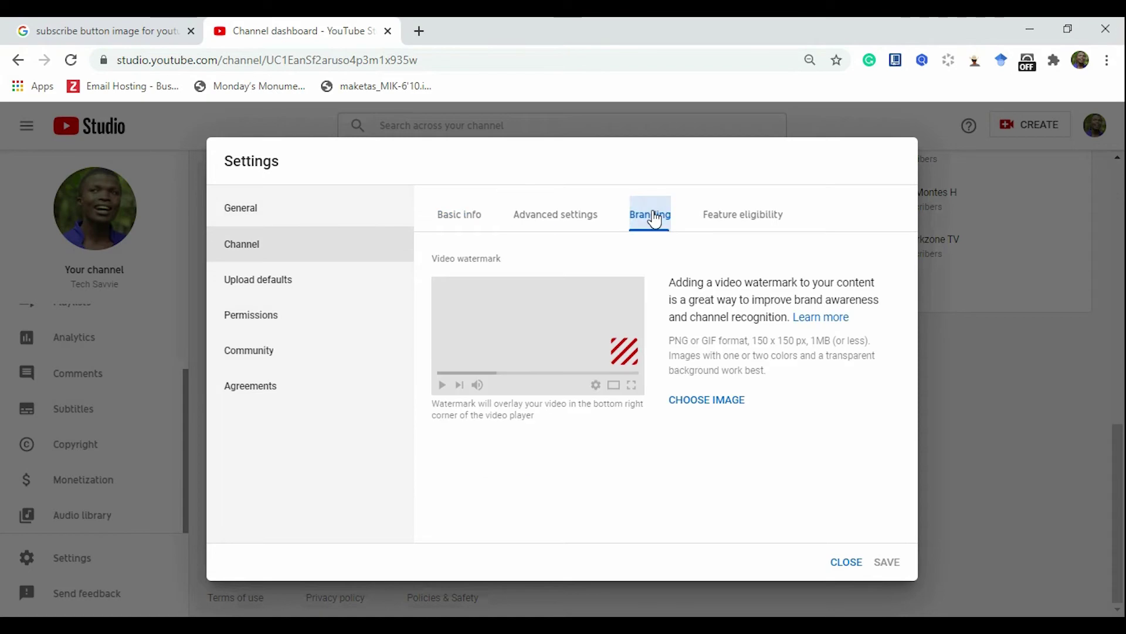
pyautogui.click(711, 401)
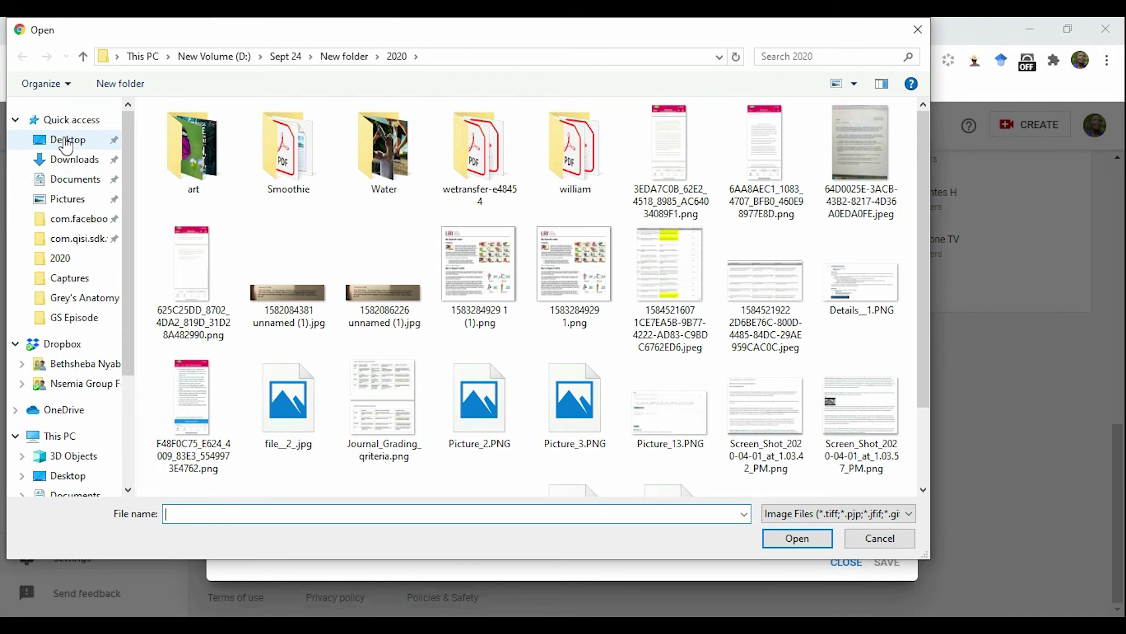
# Upload SB 1.png from the Desktop as the video watermark.
pyautogui.click(66, 143)
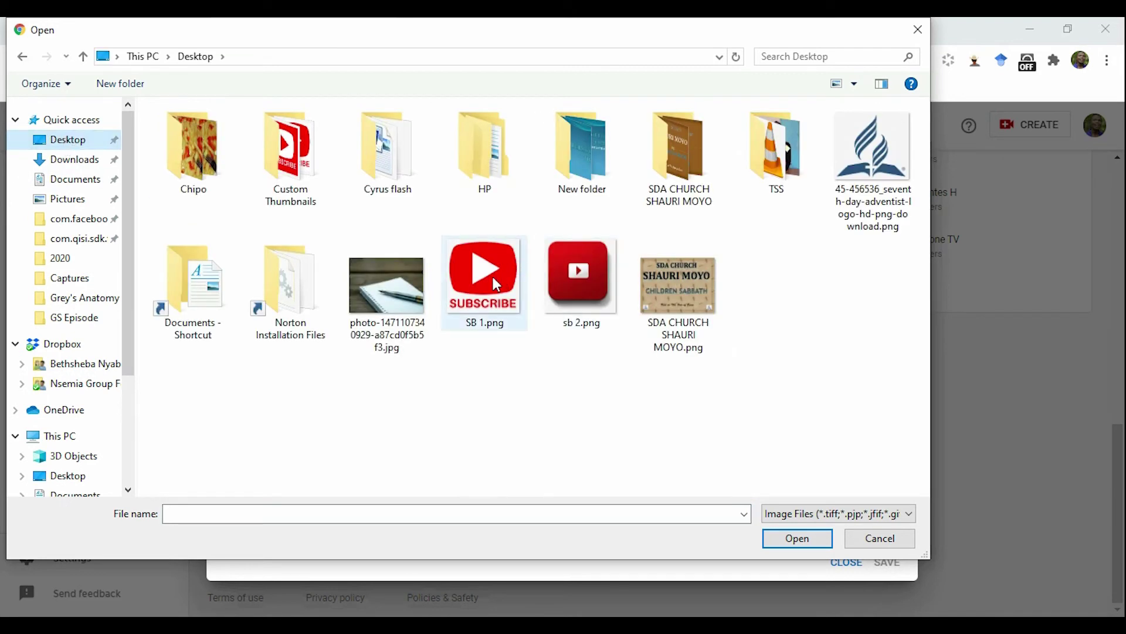
pyautogui.click(496, 284)
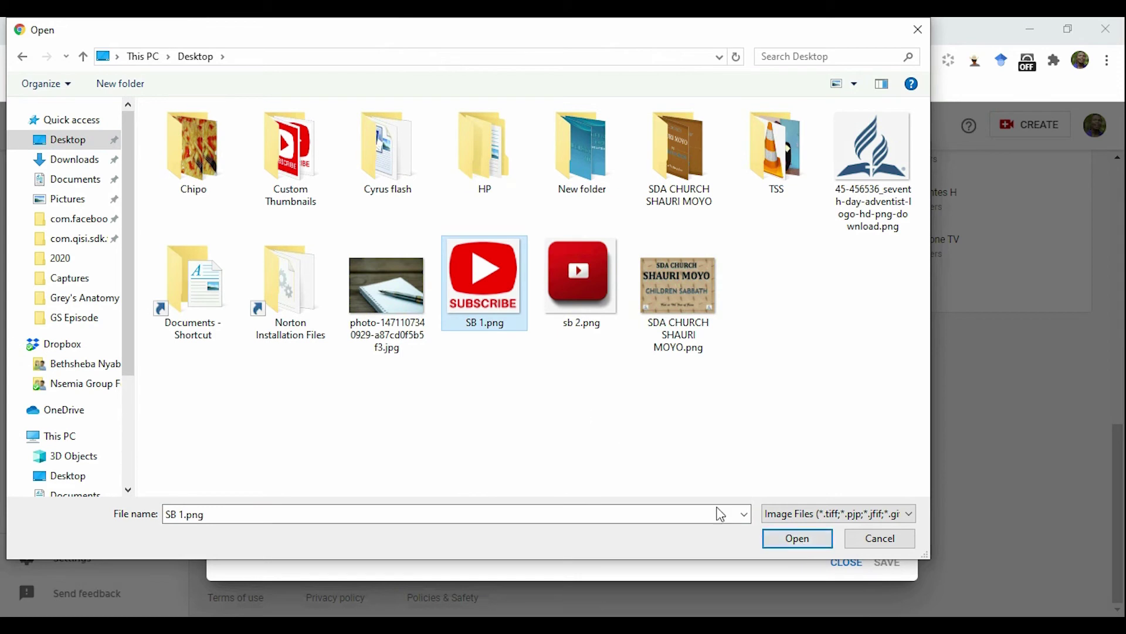
pyautogui.click(799, 539)
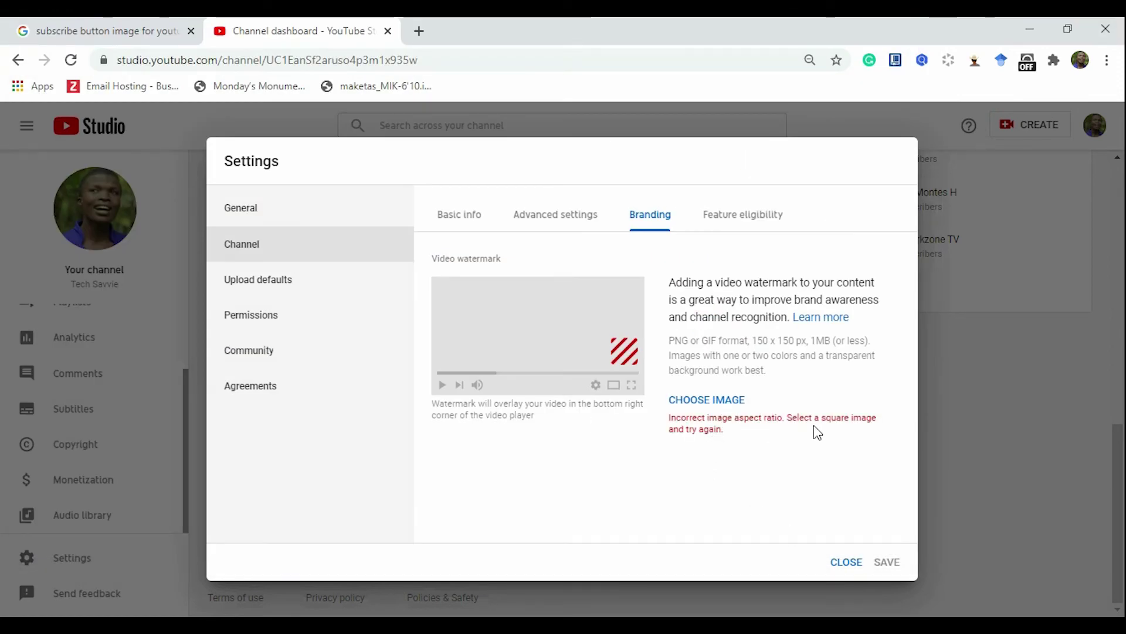
# After the aspect-ratio error, try sb 2.png as the watermark instead.
pyautogui.click(727, 404)
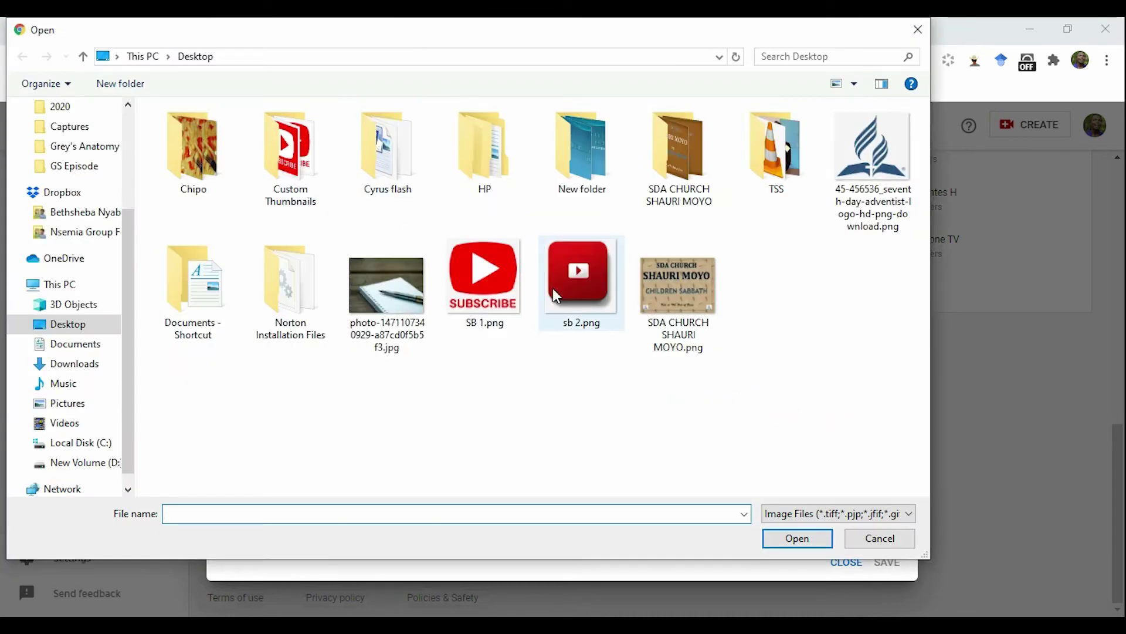
pyautogui.click(578, 287)
pyautogui.click(798, 539)
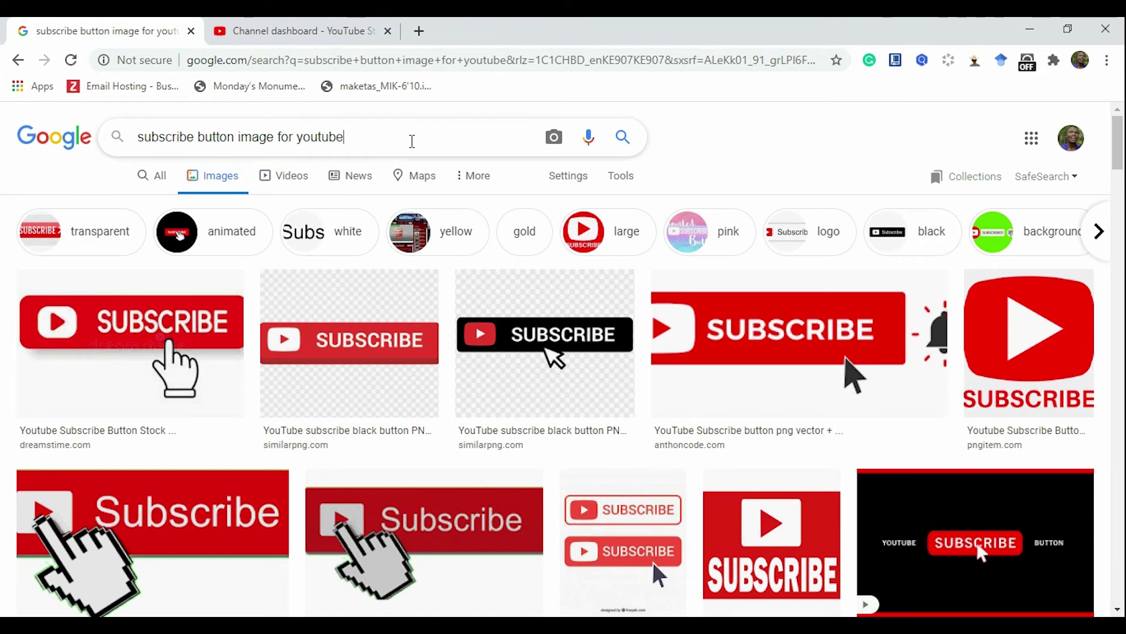
# Refine the image search toward square subscribe button images.
pyautogui.write('squate')
pyautogui.press('Return')
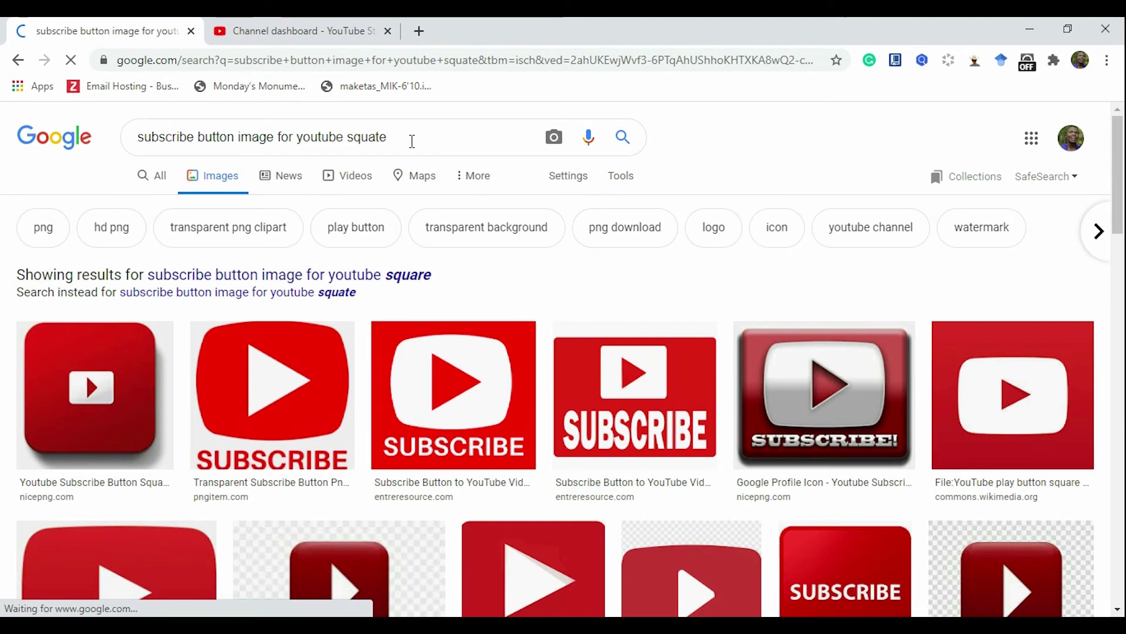
pyautogui.click(412, 141)
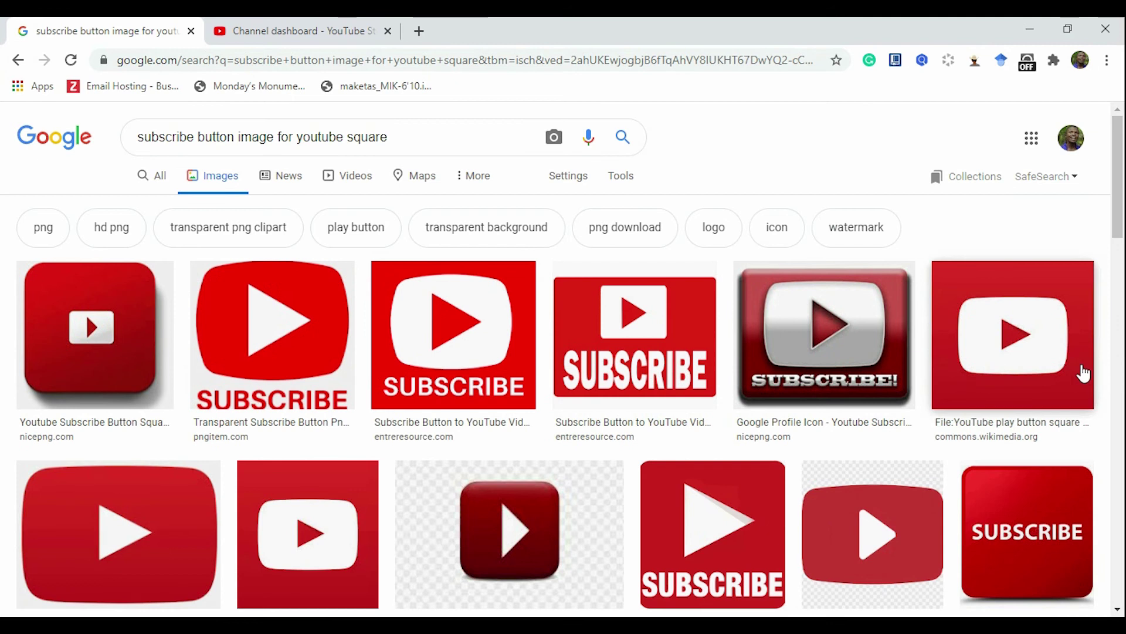
# Save the Wikimedia 'YouTube play button square' image to the computer.
pyautogui.click(994, 340)
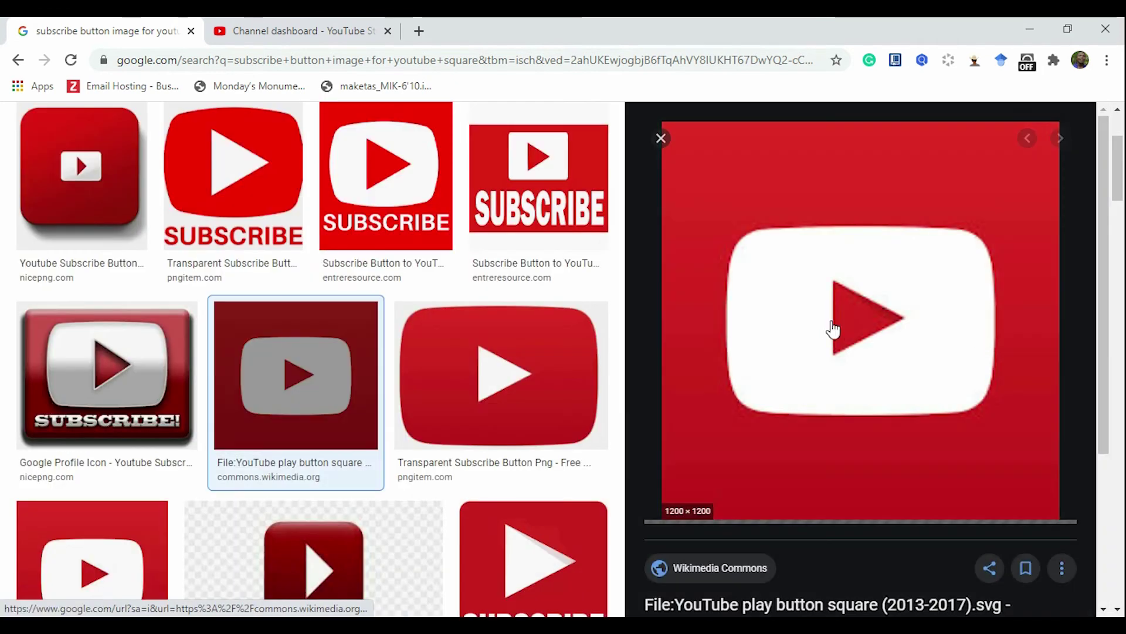
pyautogui.rightClick(853, 302)
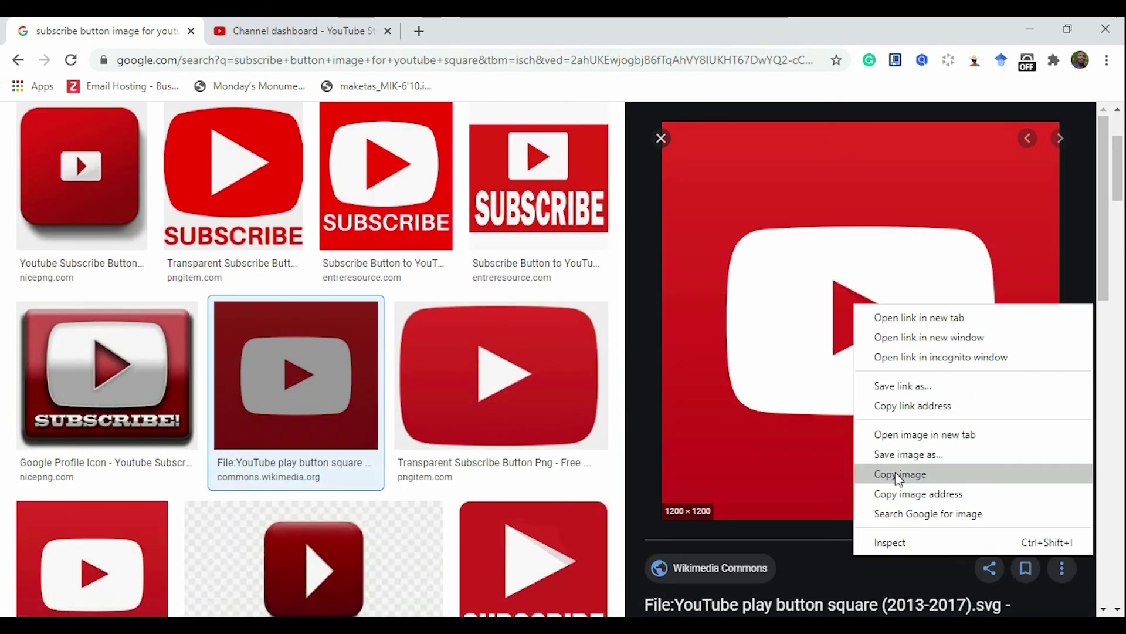
pyautogui.click(908, 454)
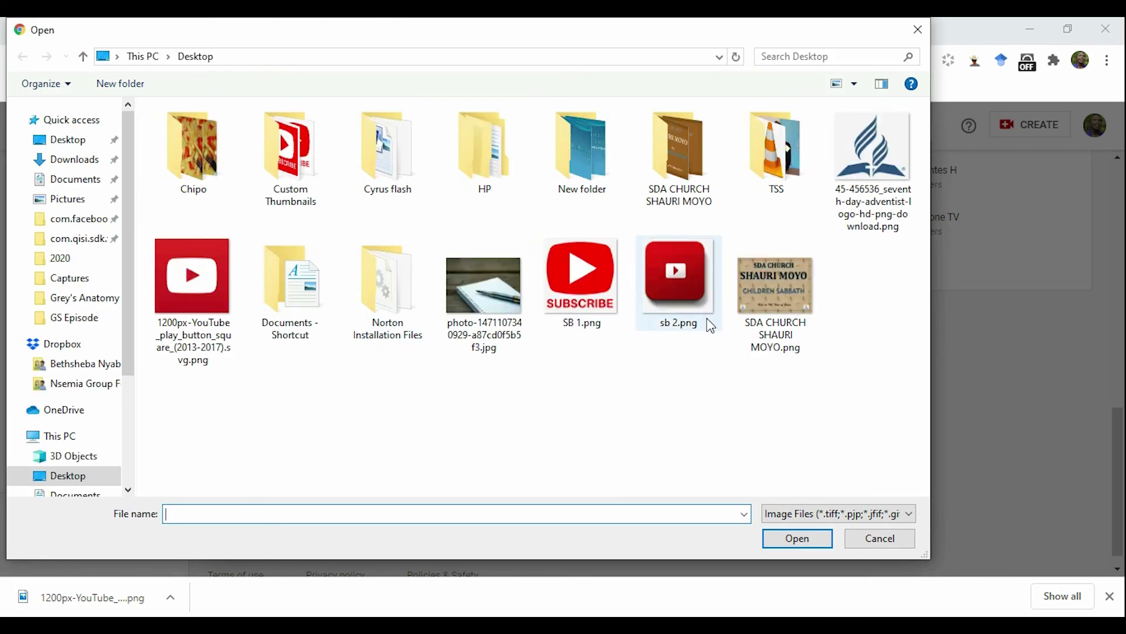
# Upload the 1200px-YouTube_play_button image as watermark, display time Entire video, and save.
pyautogui.click(229, 308)
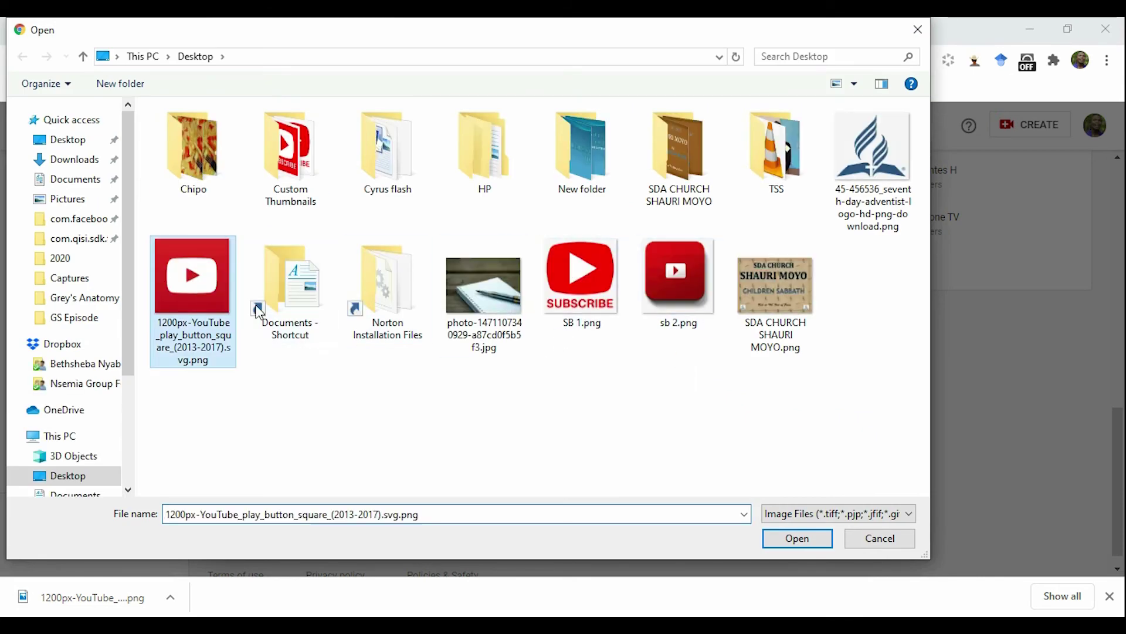
pyautogui.click(798, 538)
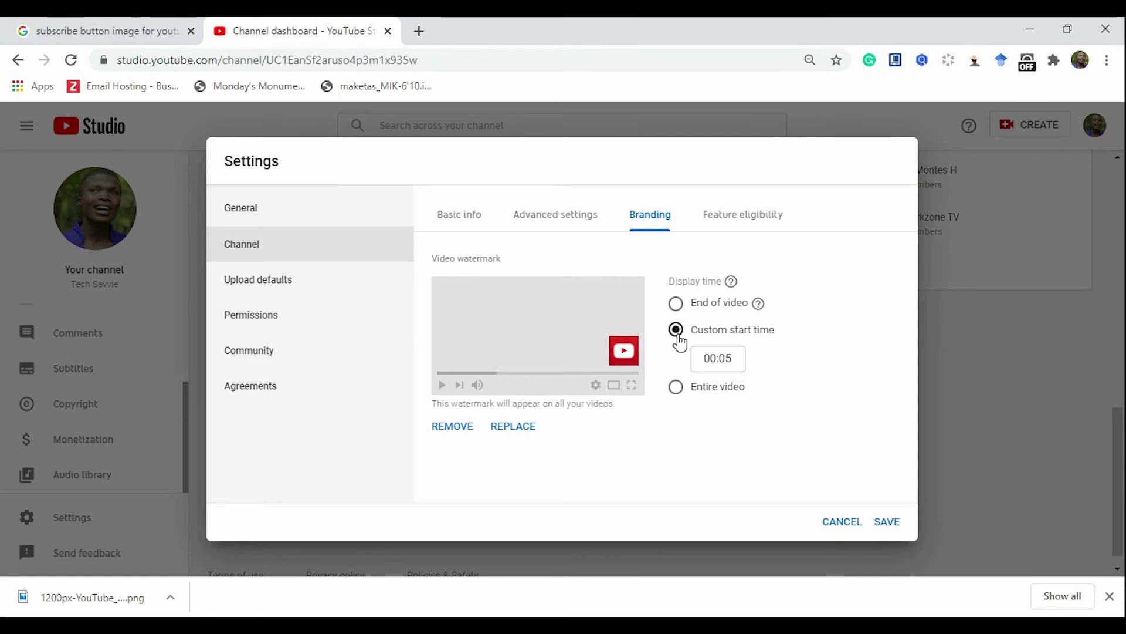
pyautogui.click(677, 387)
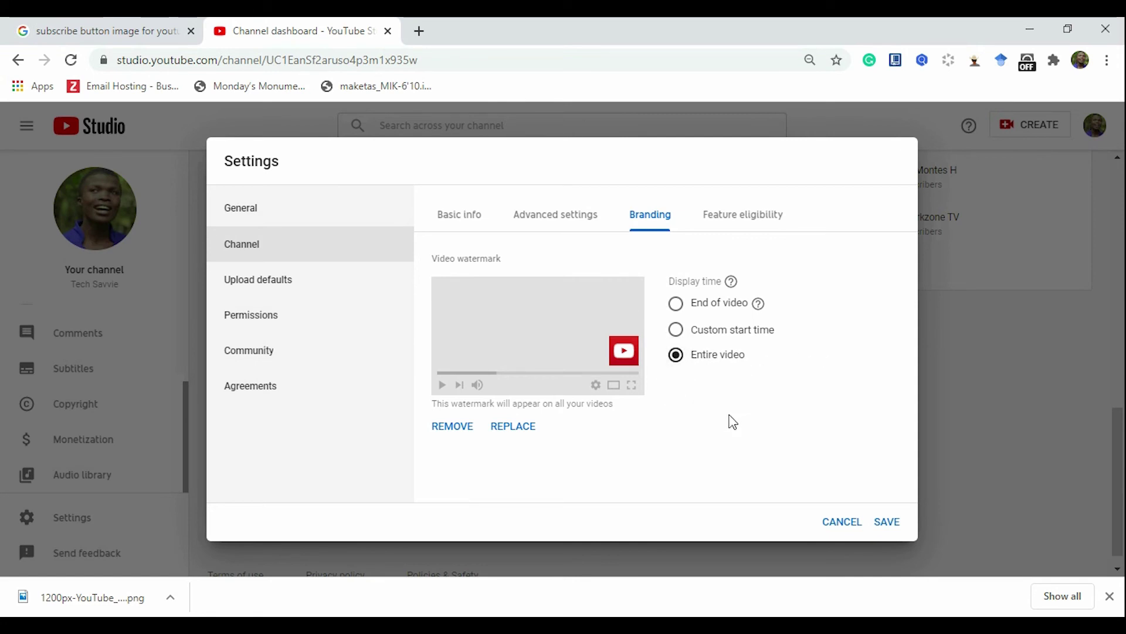
pyautogui.click(889, 522)
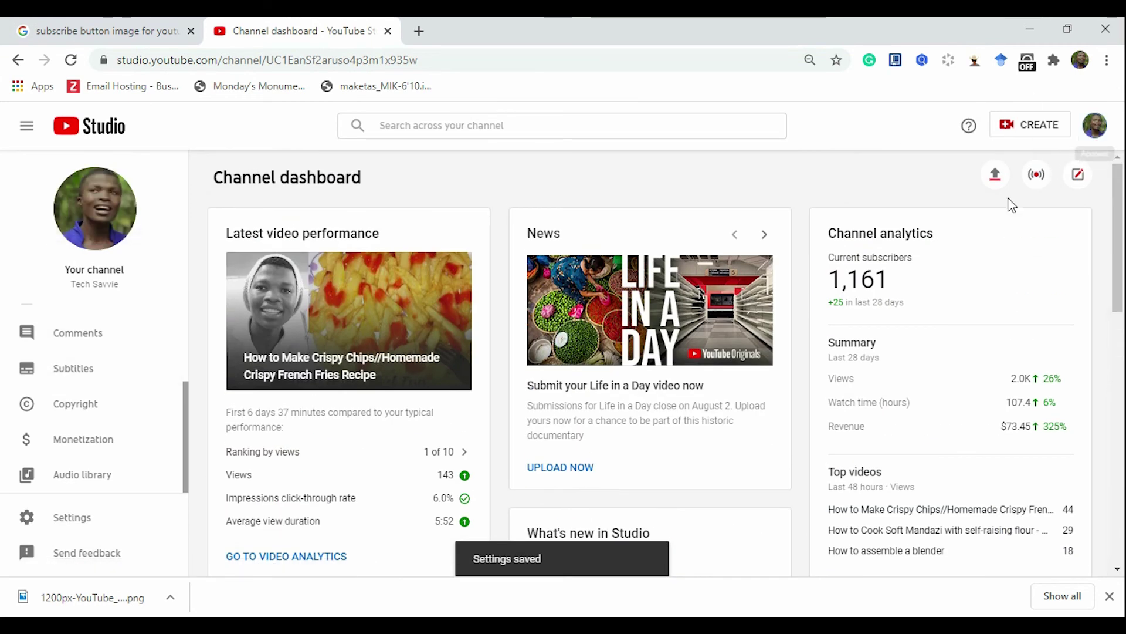
# Open the Crispy Chips video from the channel, muting and skipping the ad.
pyautogui.click(1095, 124)
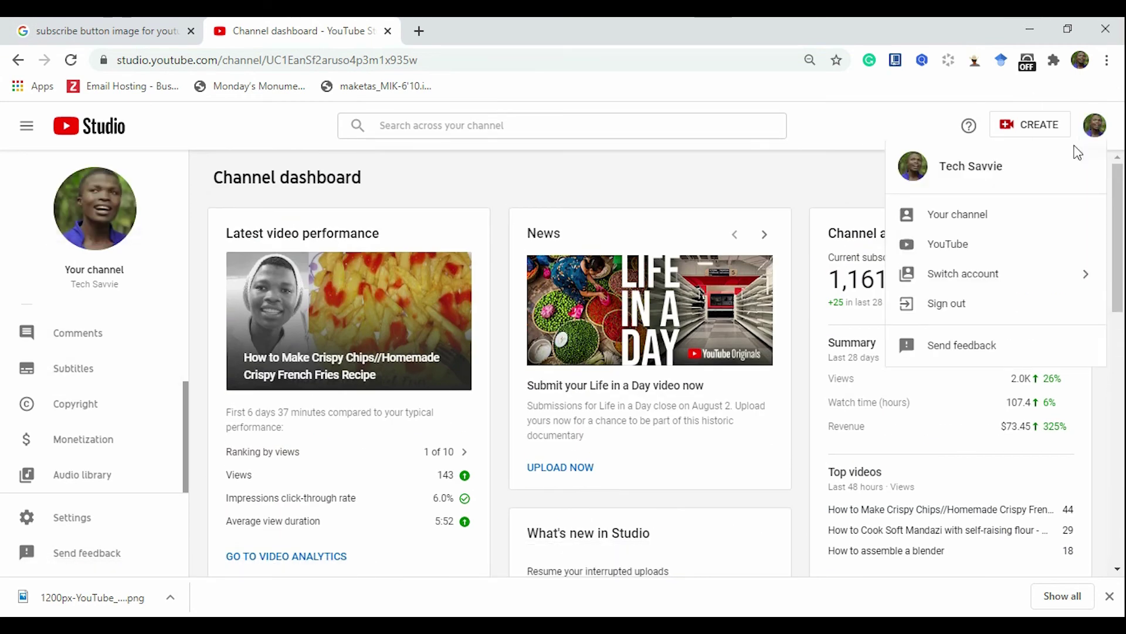
pyautogui.click(960, 230)
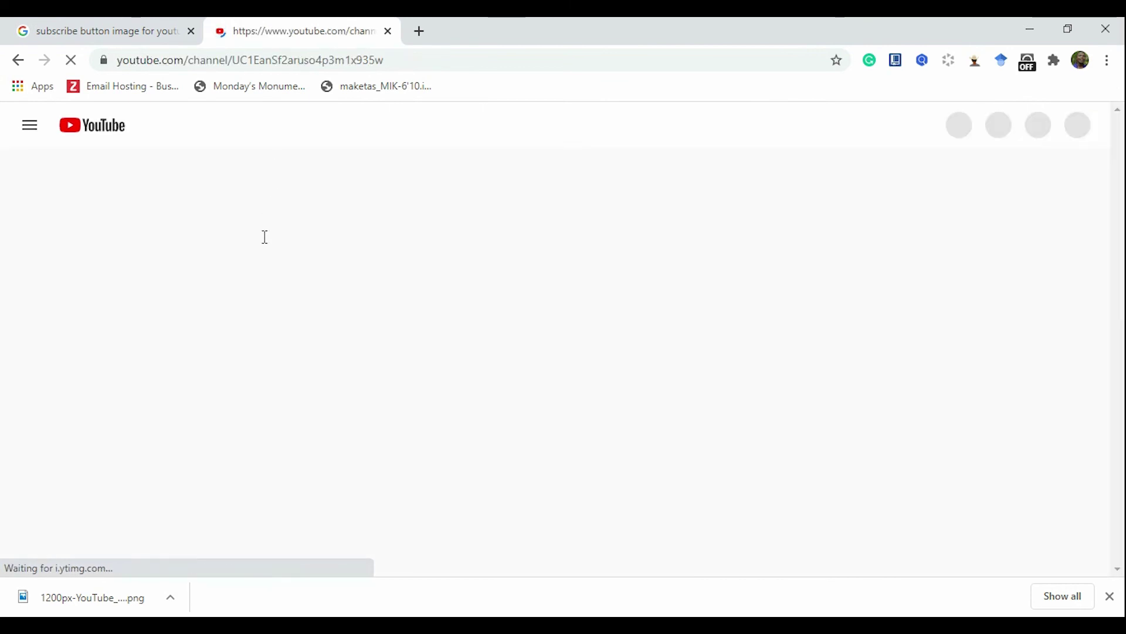
pyautogui.scroll(-3, 431, 314)
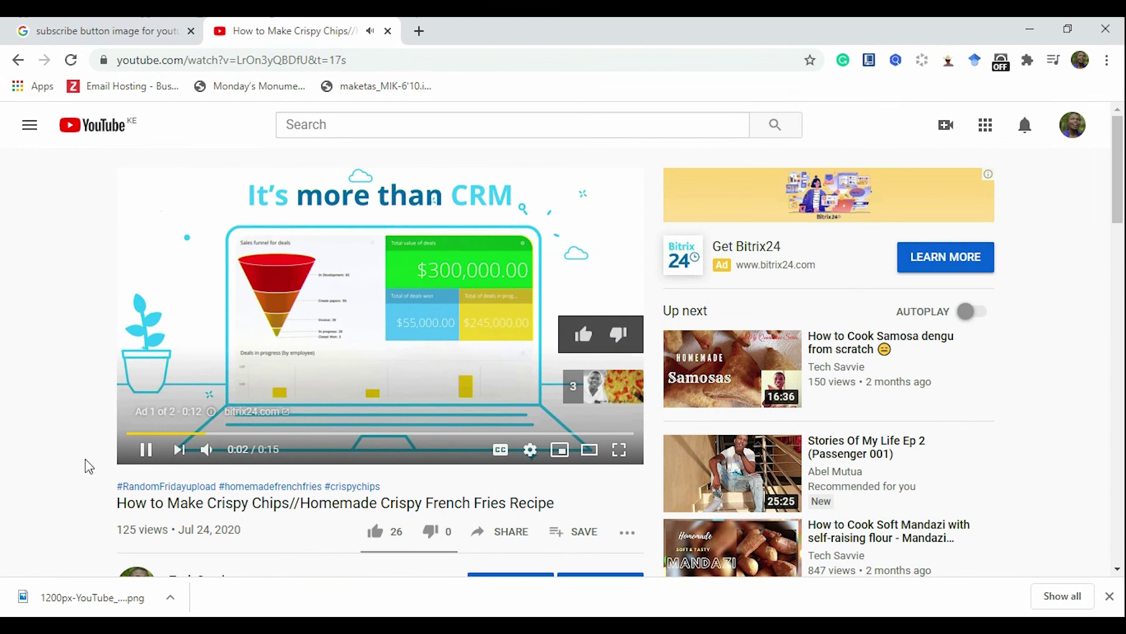
pyautogui.click(207, 450)
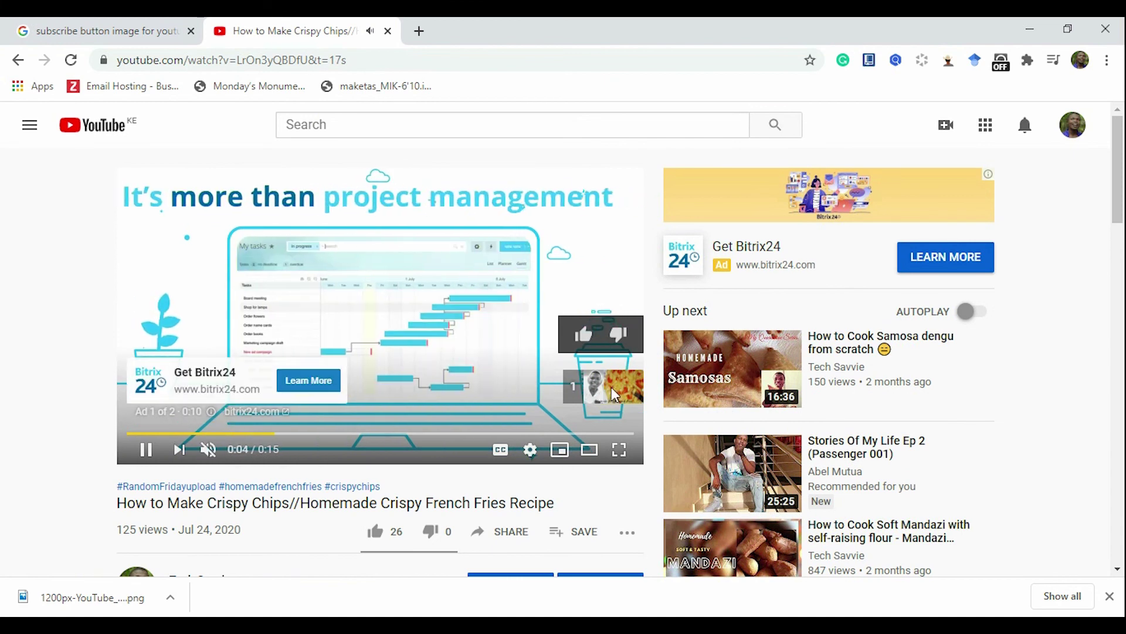
pyautogui.click(598, 395)
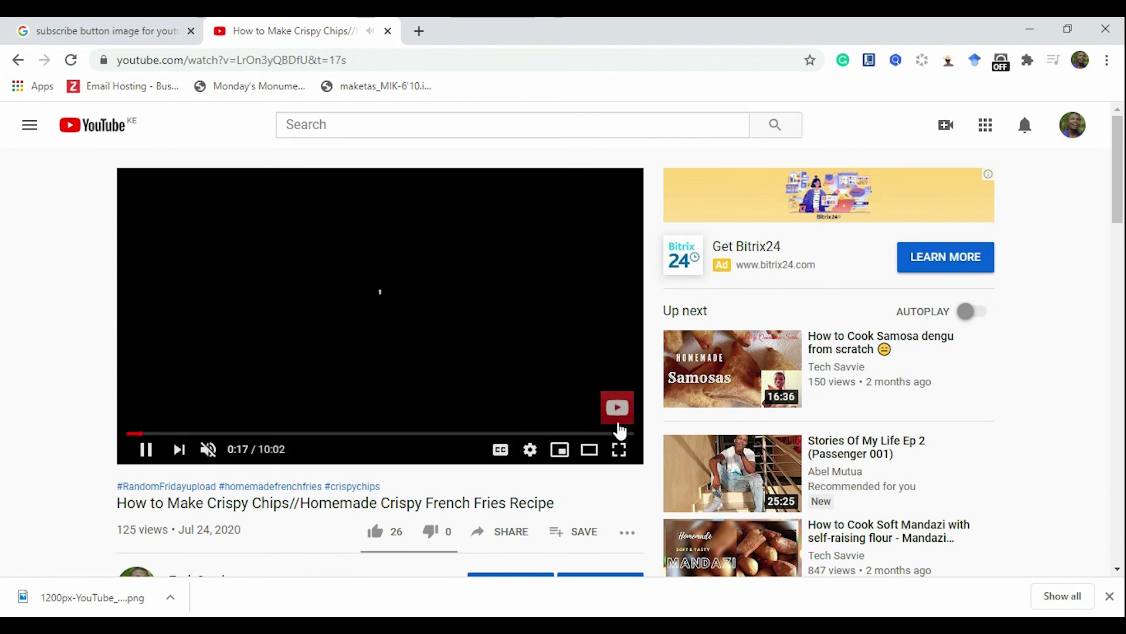
# Close the downloads bar and confirm the red play-button watermark shows in the player.
pyautogui.moveTo(627, 421)
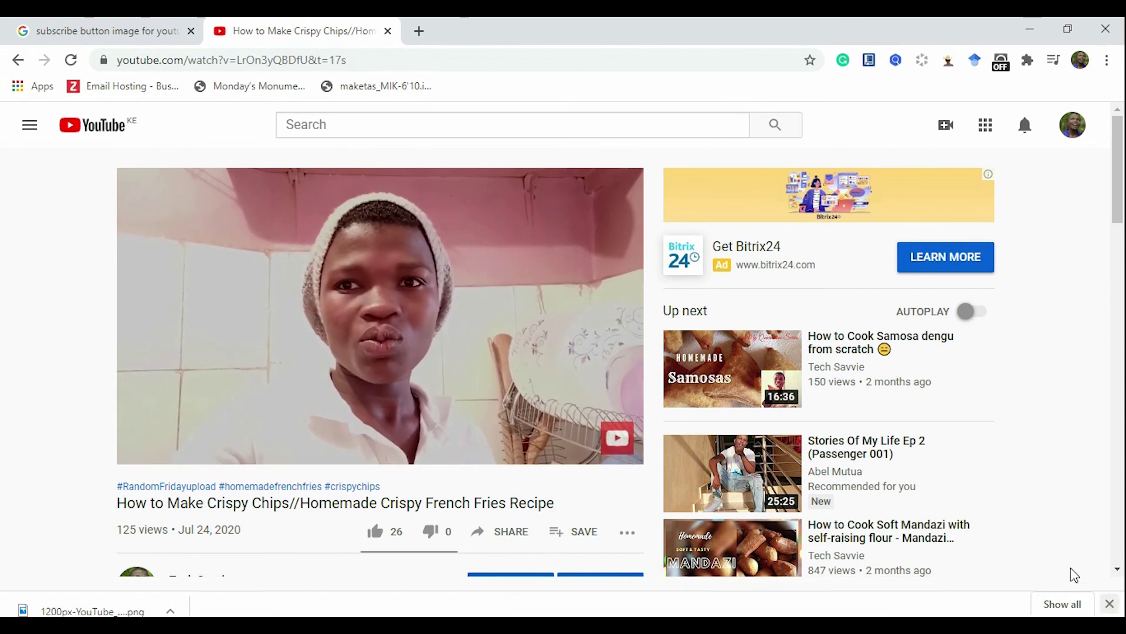
pyautogui.click(1109, 595)
pyautogui.moveTo(651, 449)
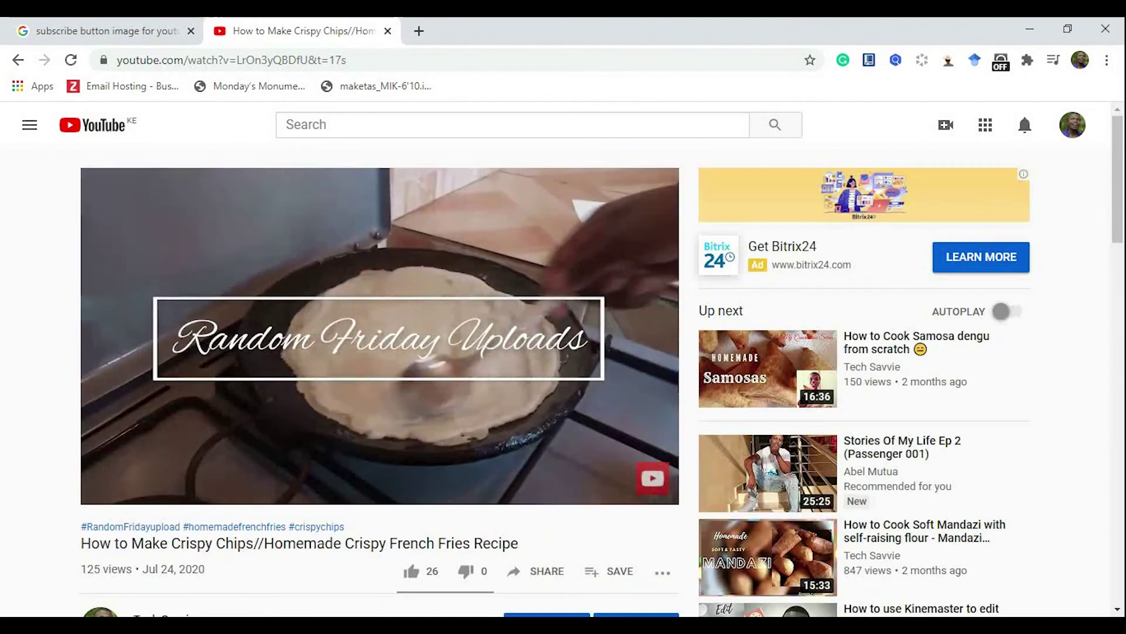
pyautogui.scroll(-8, 179, 229)
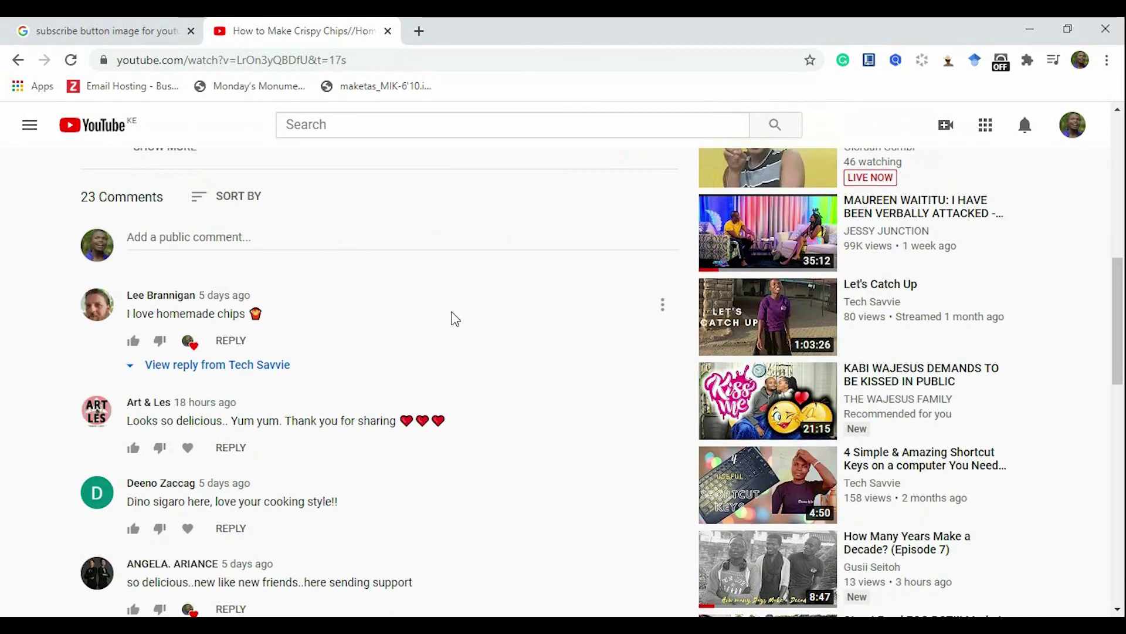
pyautogui.scroll(10, 452, 314)
pyautogui.scroll(-6, 446, 328)
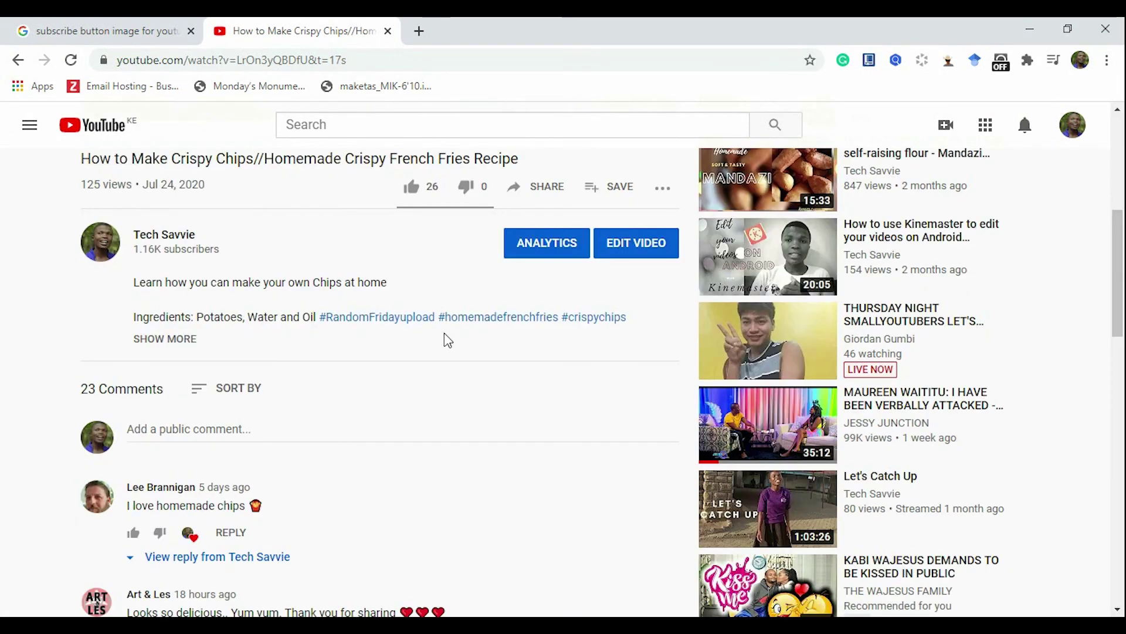
pyautogui.scroll(6, 445, 334)
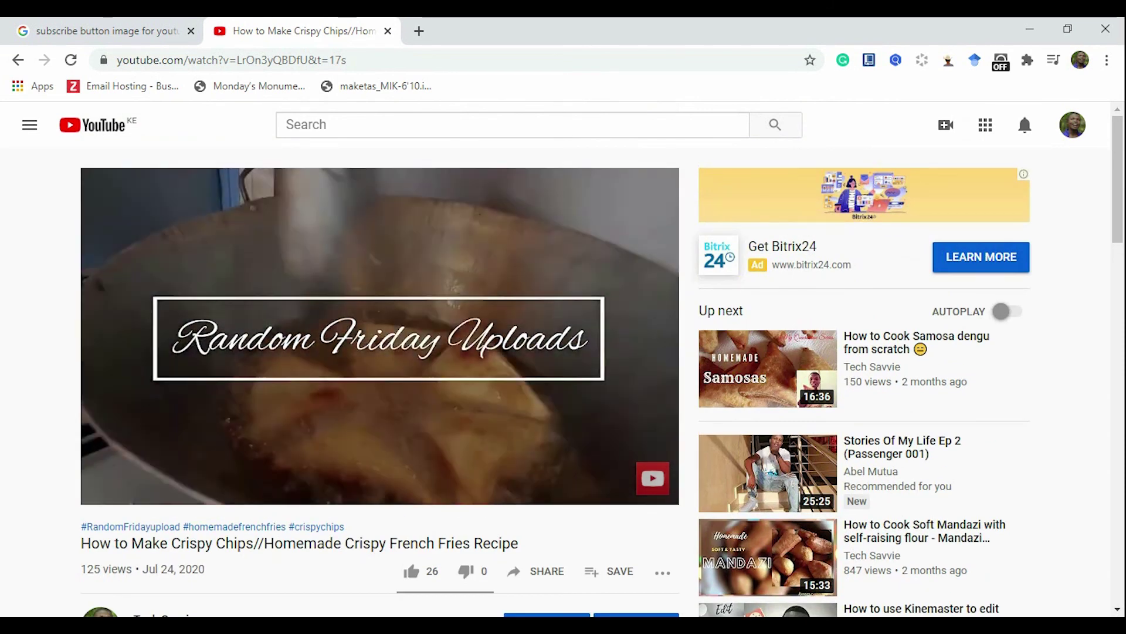
pyautogui.scroll(-3, 410, 320)
pyautogui.scroll(2, 411, 320)
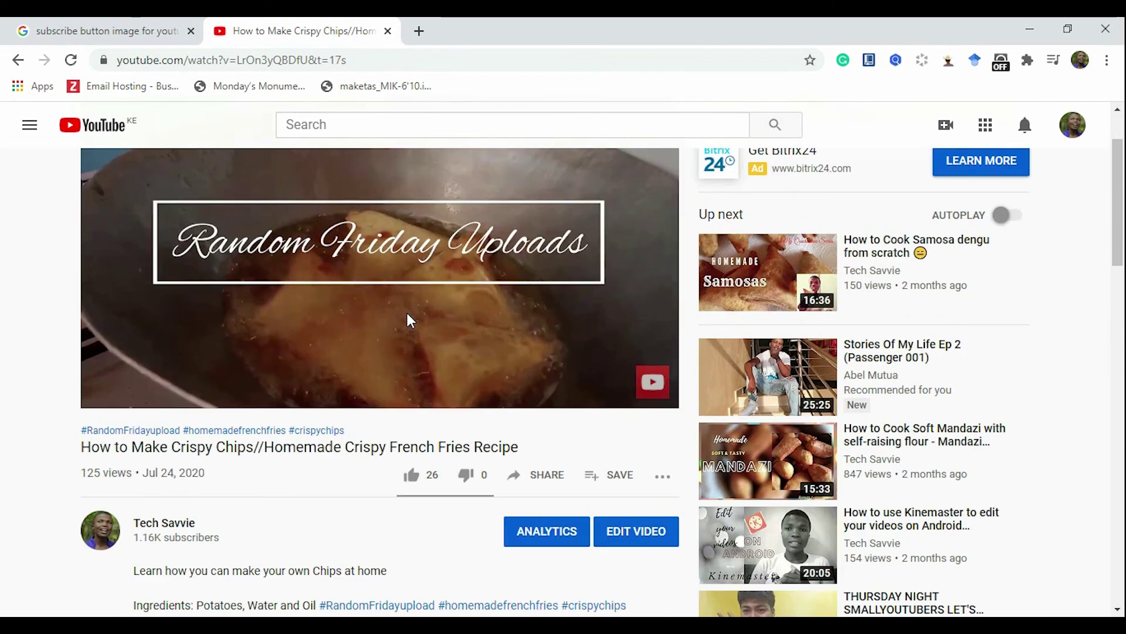
pyautogui.scroll(2, 409, 320)
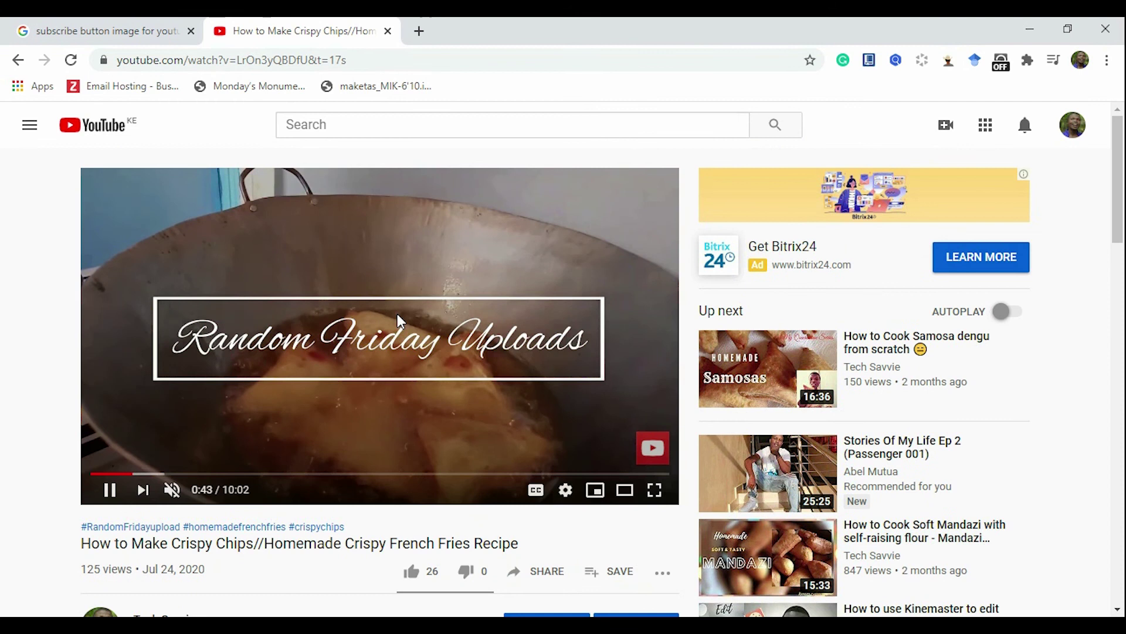
pyautogui.scroll(-7, 399, 321)
pyautogui.click(59, 27)
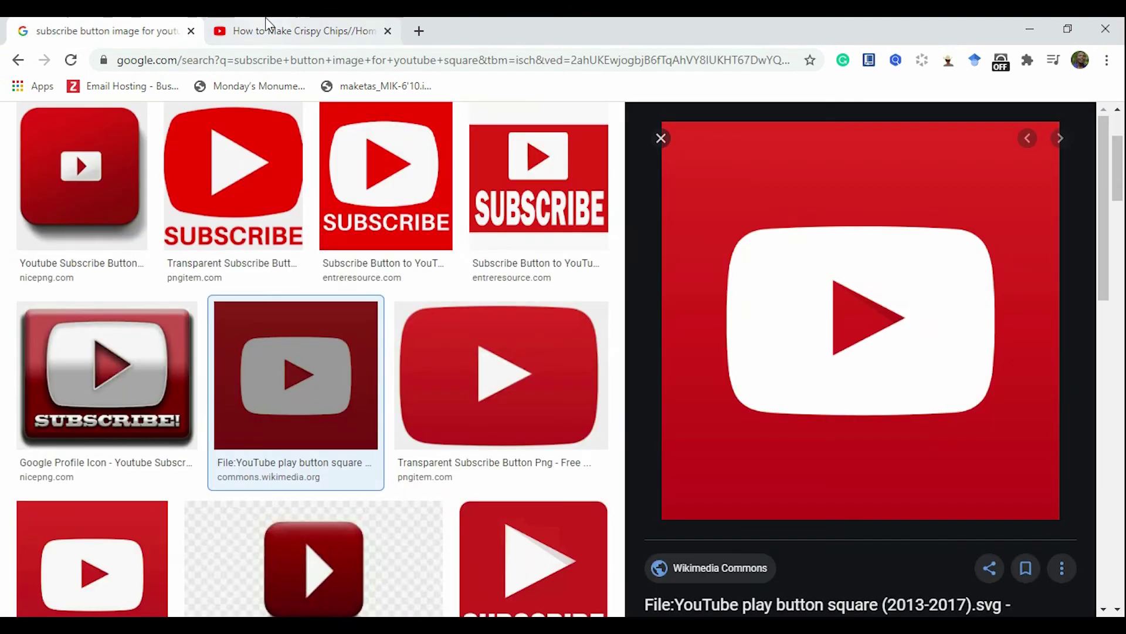
pyautogui.click(264, 29)
pyautogui.scroll(7, 103, 147)
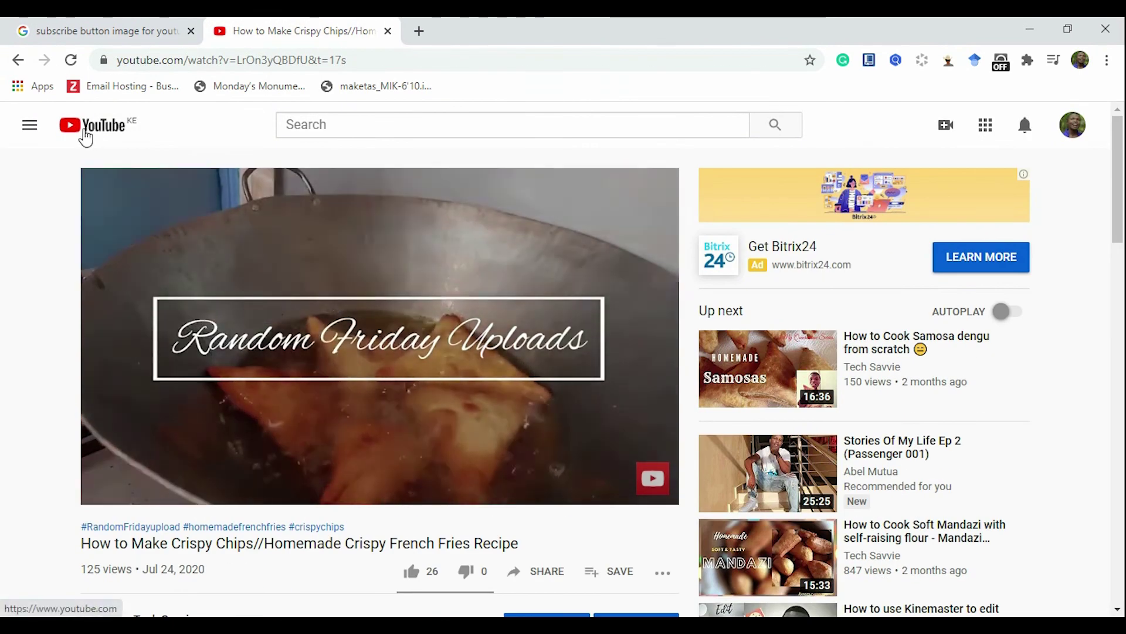